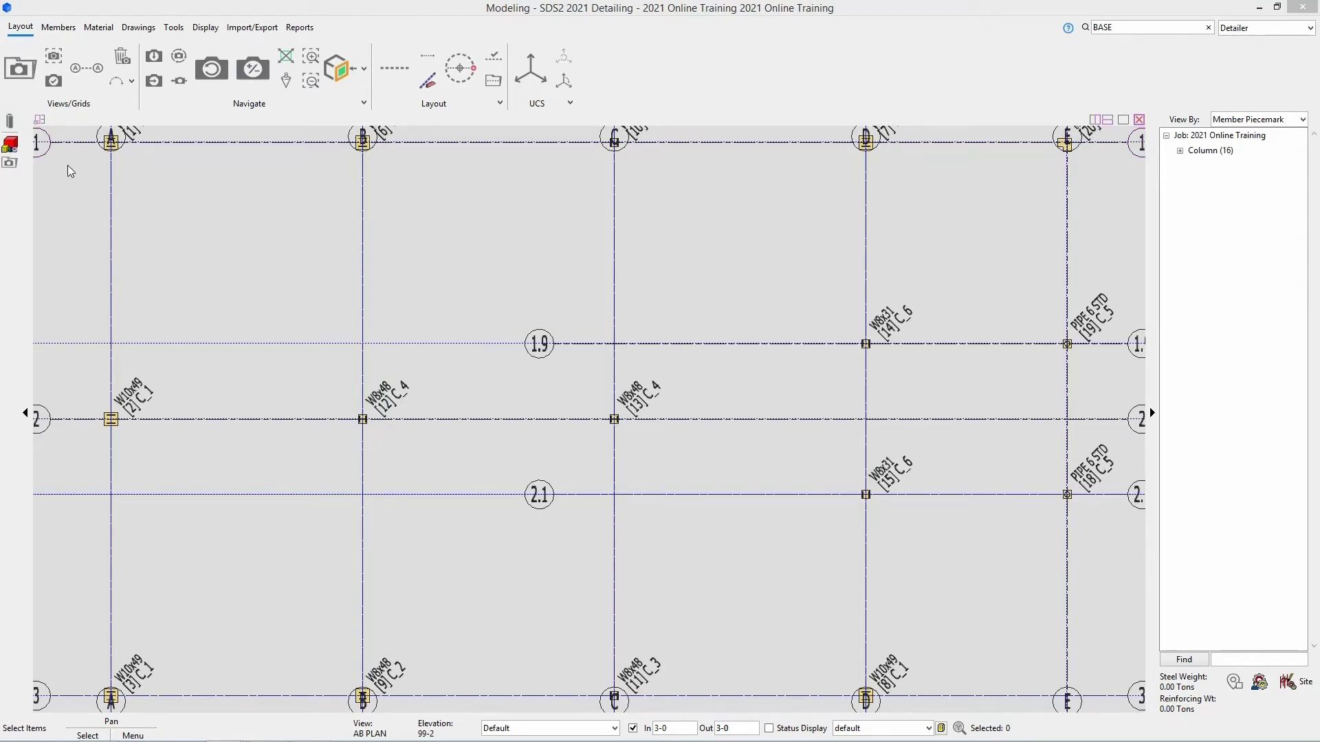
Step: Bring up the Members tab's member-adding tools above the AB PLAN grid
{"action": "left_click", "coordinate": [58, 29]}
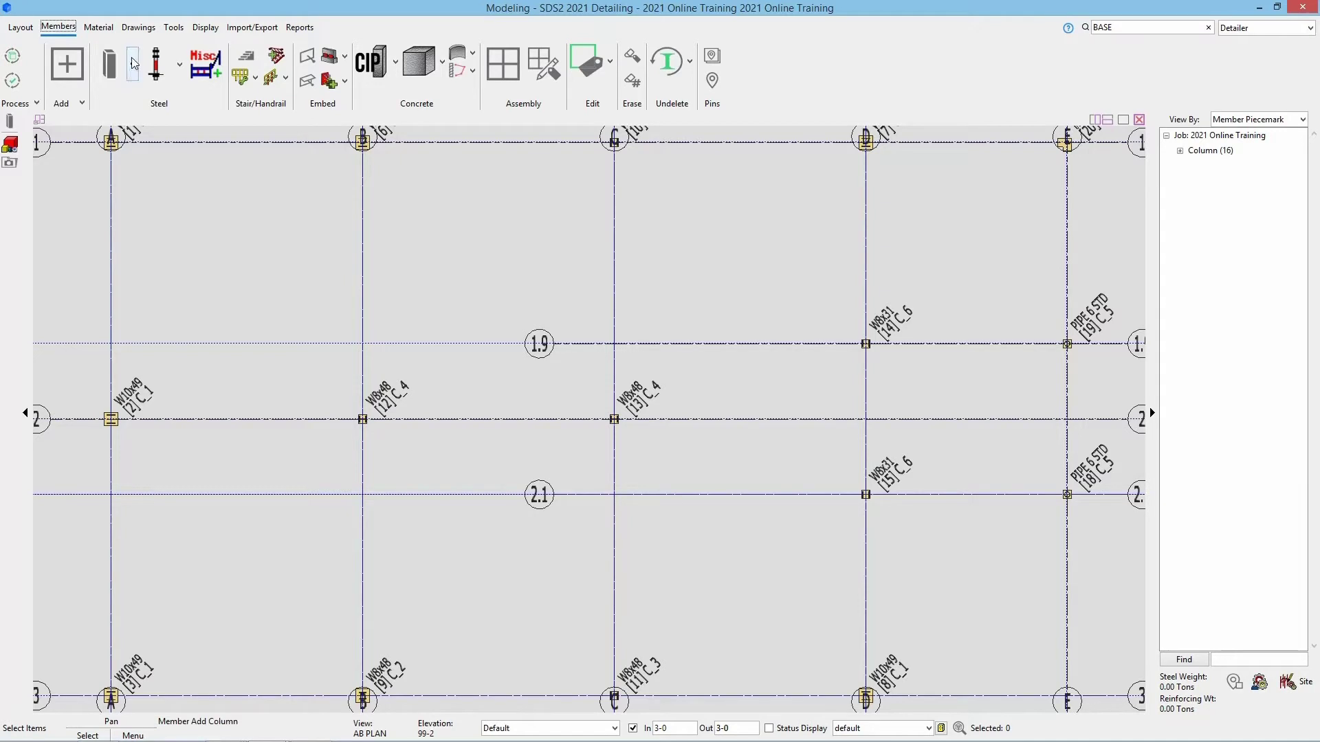
Step: Start an anchor rod and place it at the top-left bolt hole of C_1's base plate
{"action": "left_click", "coordinate": [165, 74]}
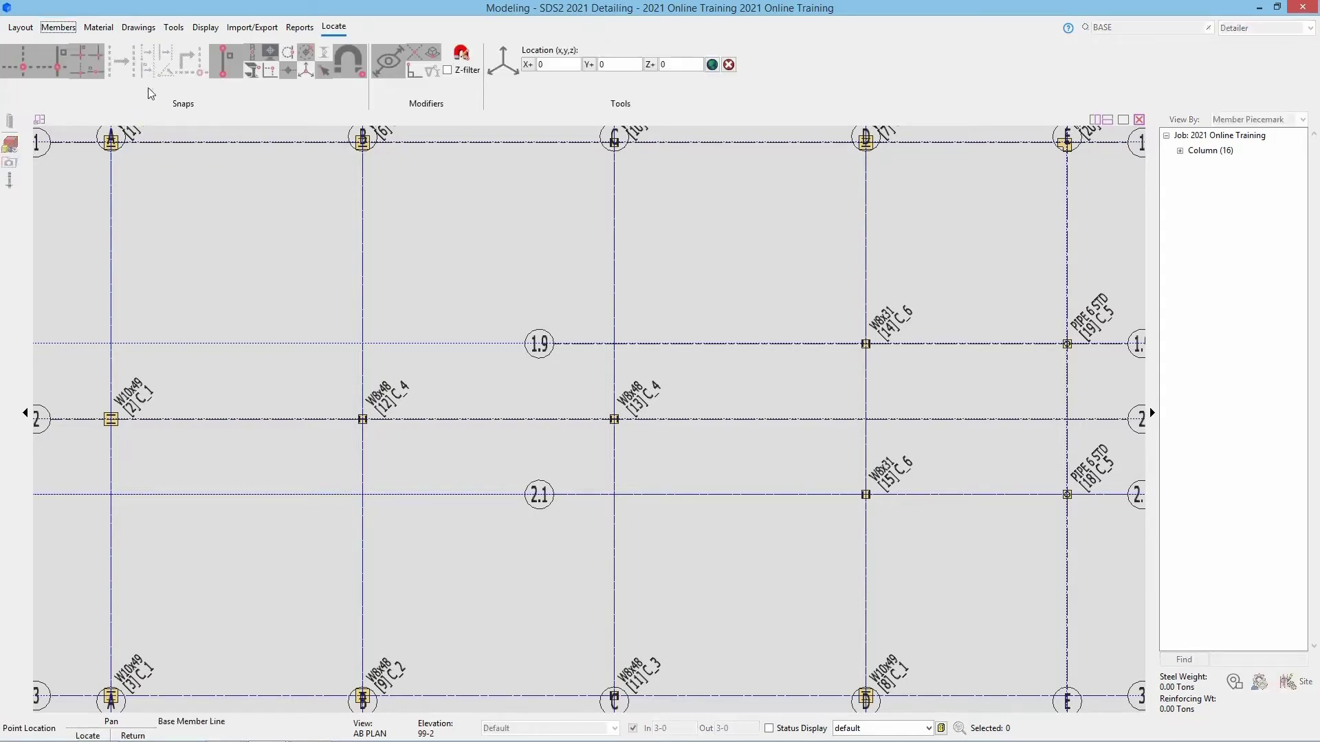
{"action": "scroll", "coordinate": [109, 137], "scroll_direction": "up", "scroll_amount": 5}
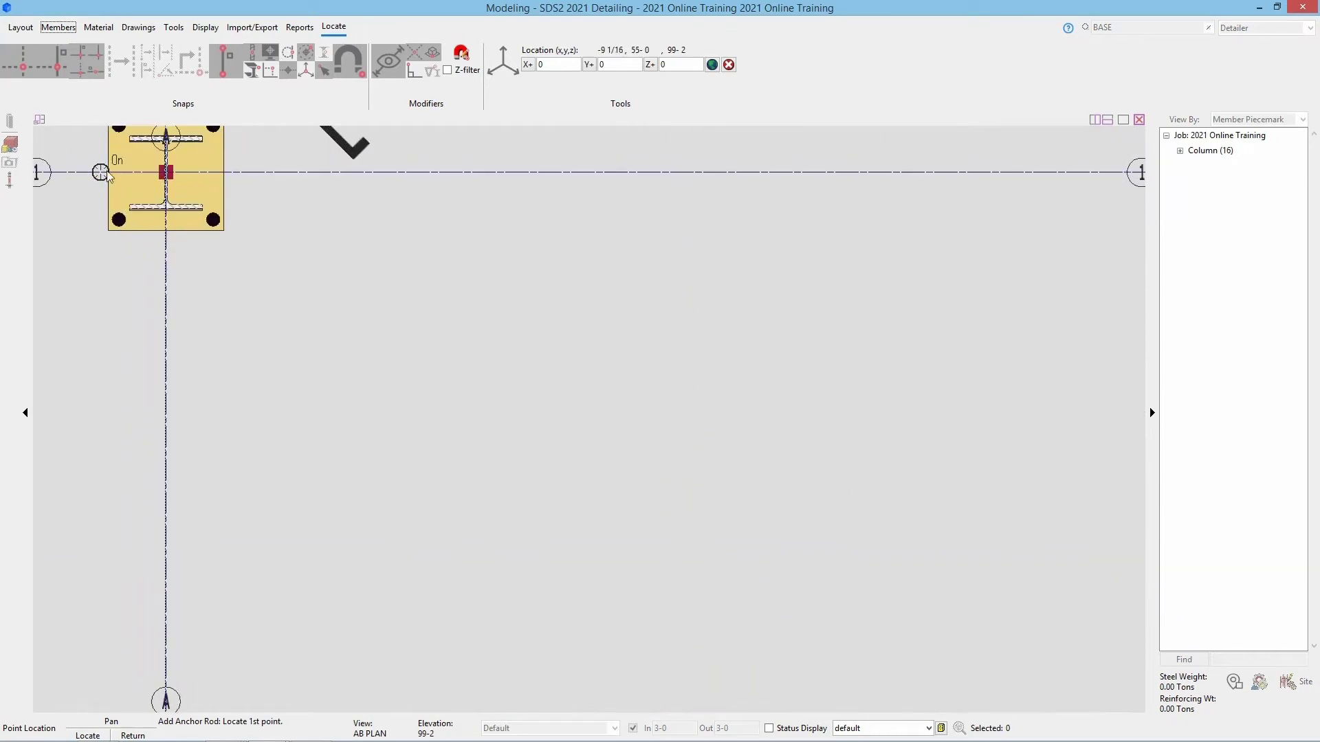
{"action": "scroll", "coordinate": [131, 319], "scroll_direction": "up", "scroll_amount": 4}
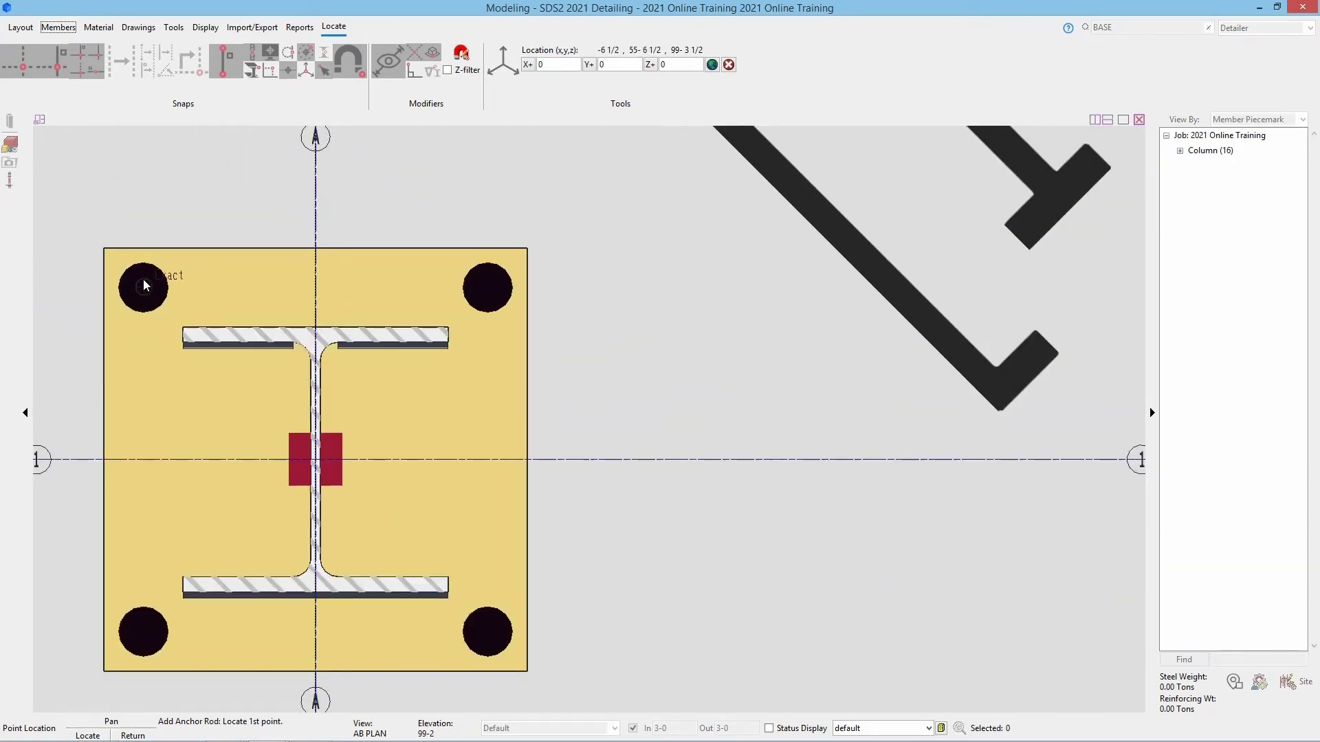
{"action": "left_click", "coordinate": [151, 282]}
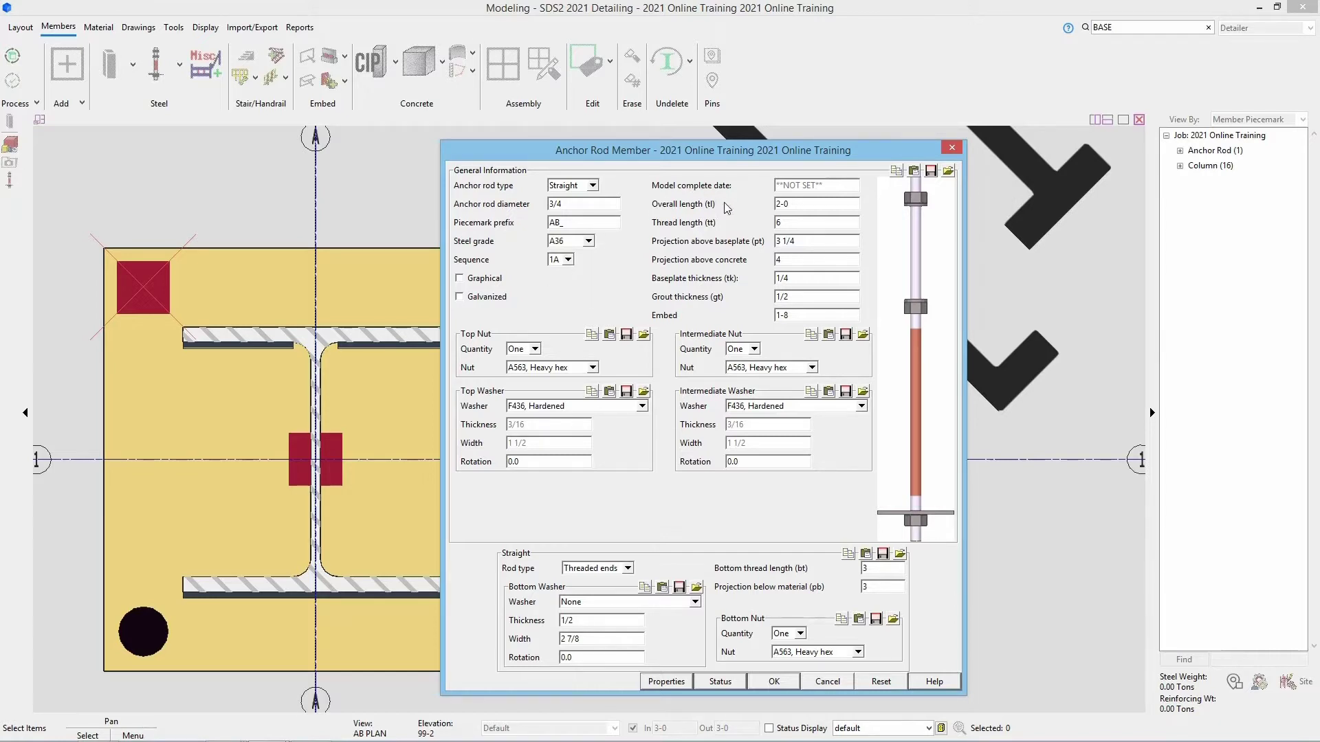
Step: Set overall length 1-6, thread length 3 and projection above baseplate 3
{"action": "double_click", "coordinate": [822, 206]}
{"action": "type", "text": "1-6"}
{"action": "key", "text": "Tab"}
{"action": "type", "text": "3"}
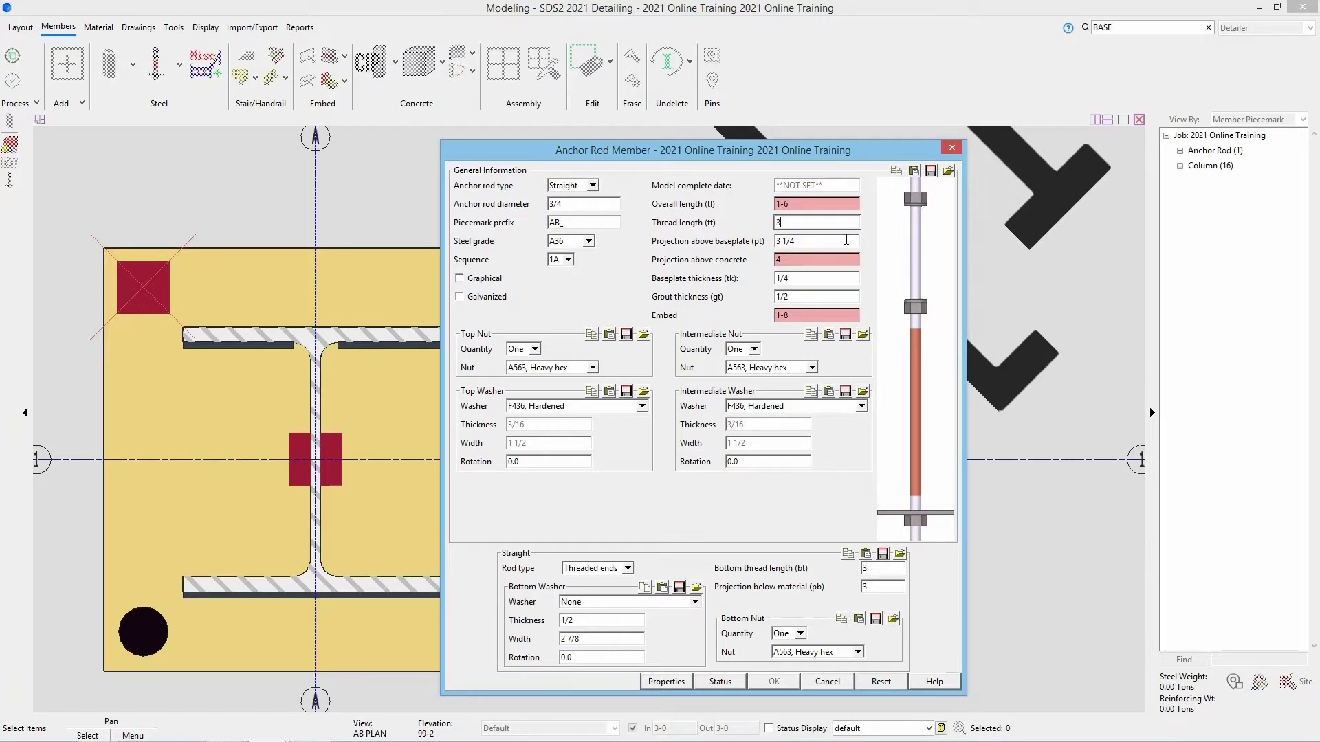
{"action": "key", "text": "Tab"}
{"action": "type", "text": "3"}
{"action": "left_click", "coordinate": [834, 259]}
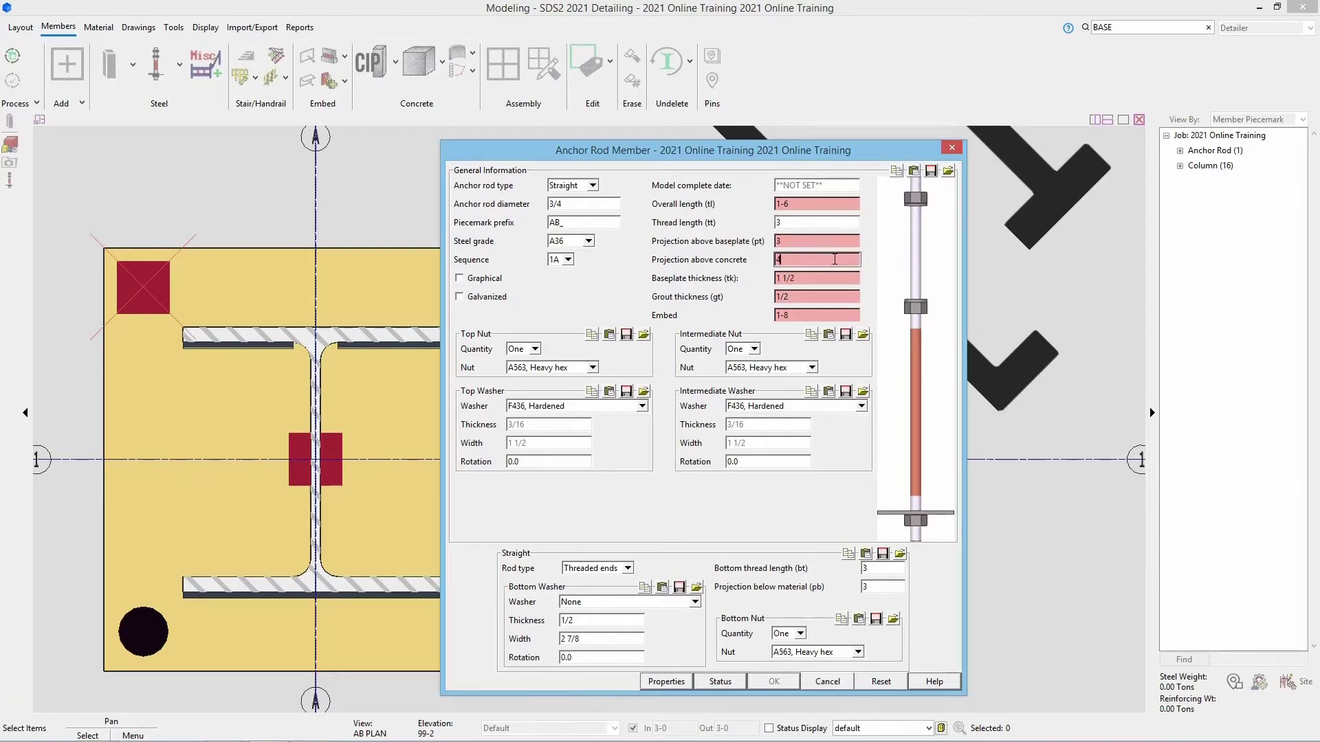
Step: Set projection above concrete to 4 1/2 and grout thickness to 0, ready to edit the embed
{"action": "mouse_move", "coordinate": [796, 261]}
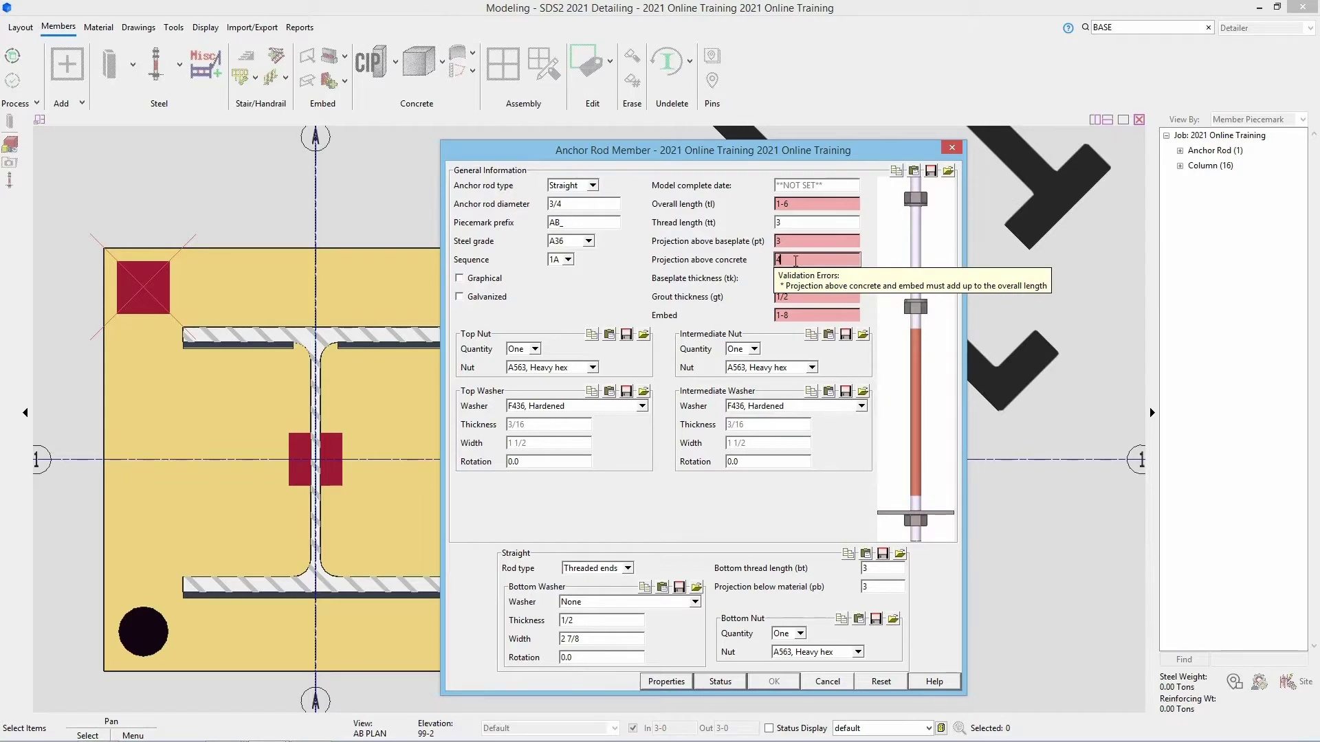
{"action": "left_click_drag", "start_coordinate": [799, 261], "coordinate": [747, 262]}
{"action": "type", "text": "4.5"}
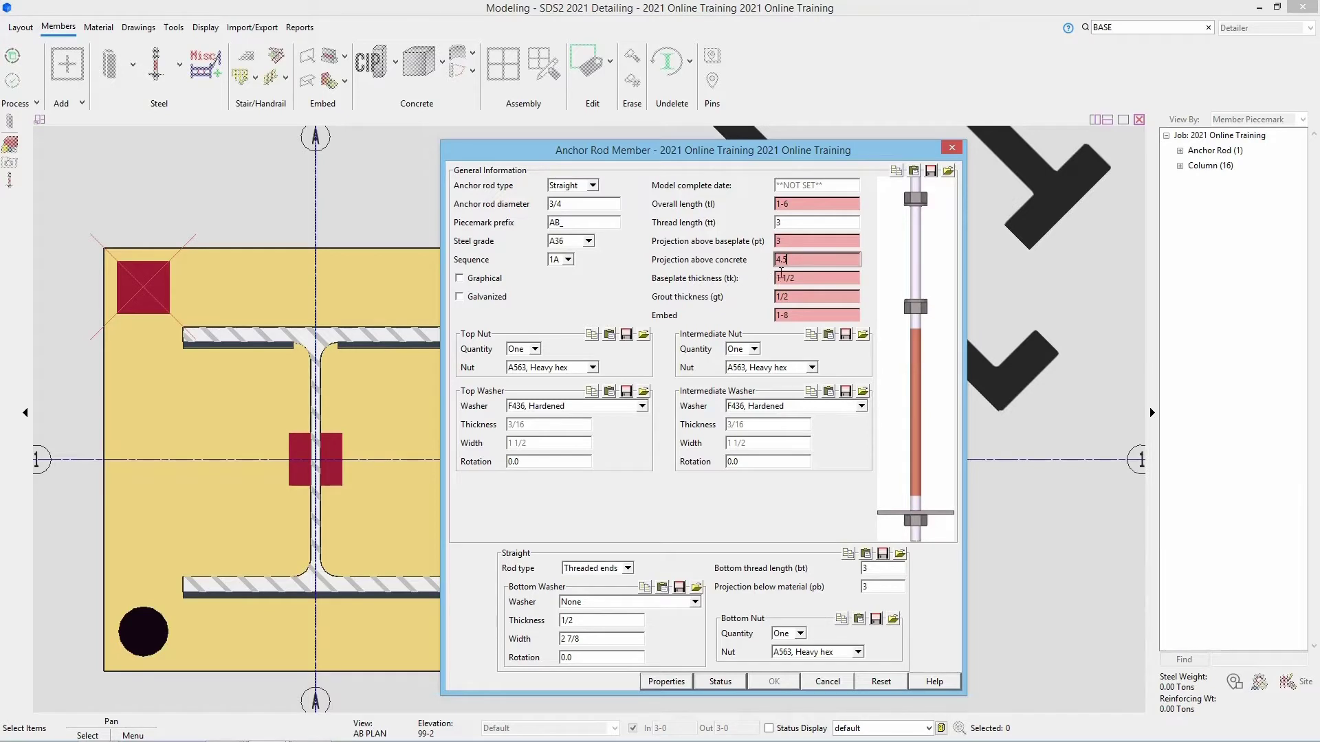
{"action": "mouse_move", "coordinate": [807, 278]}
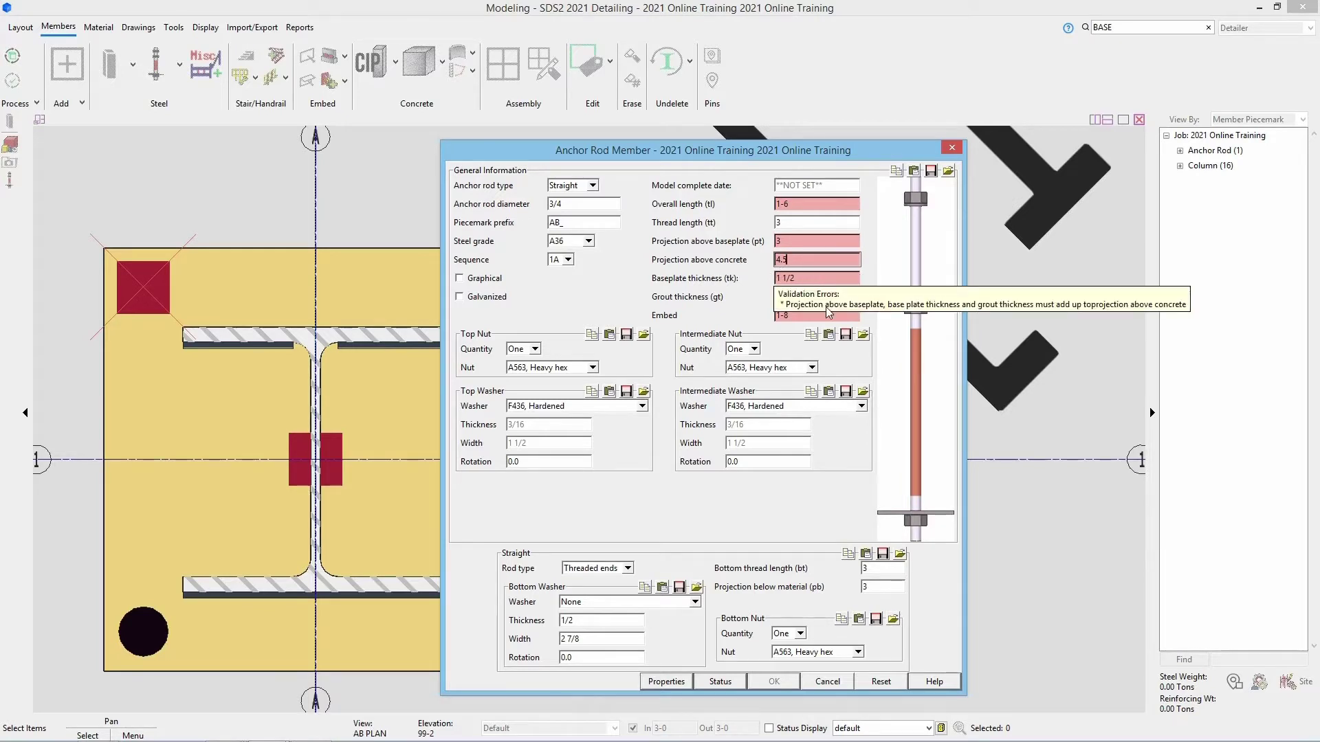
{"action": "left_click", "coordinate": [807, 301]}
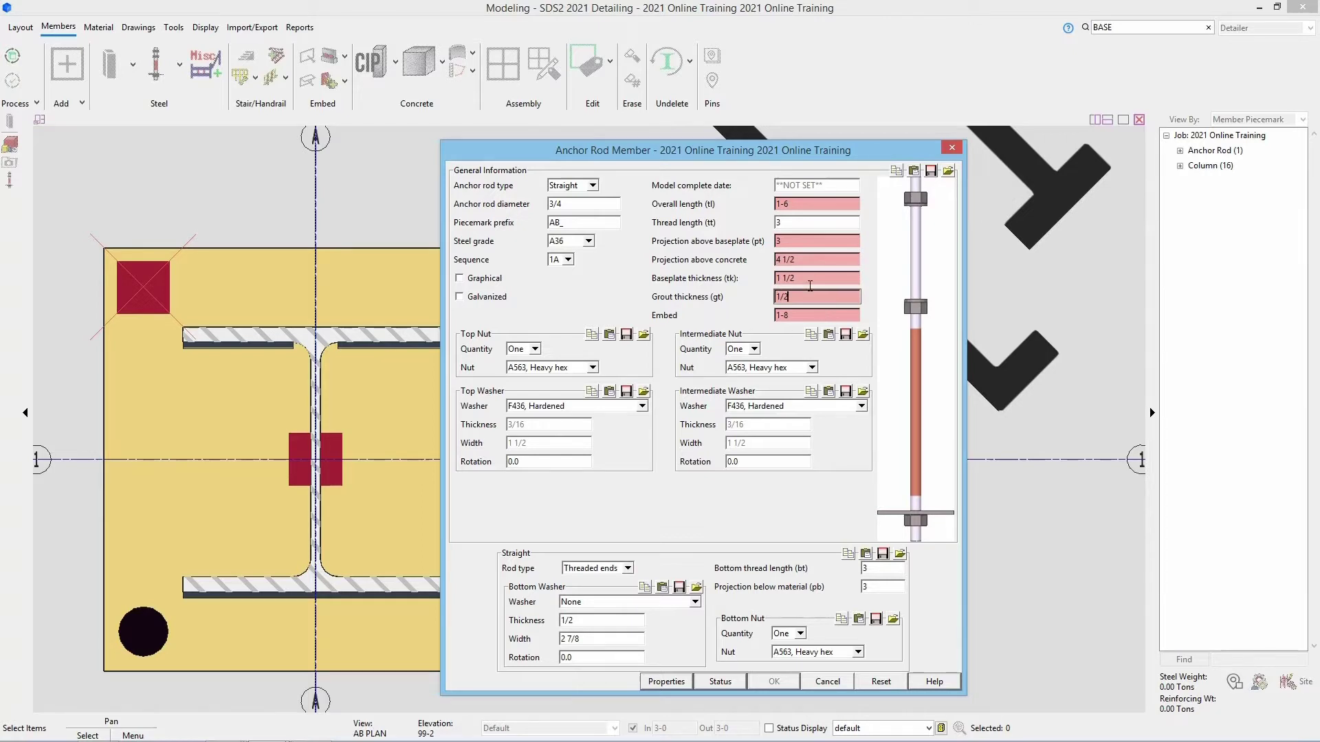
{"action": "left_click_drag", "start_coordinate": [820, 300], "coordinate": [737, 303]}
{"action": "type", "text": "0"}
{"action": "left_click", "coordinate": [840, 279]}
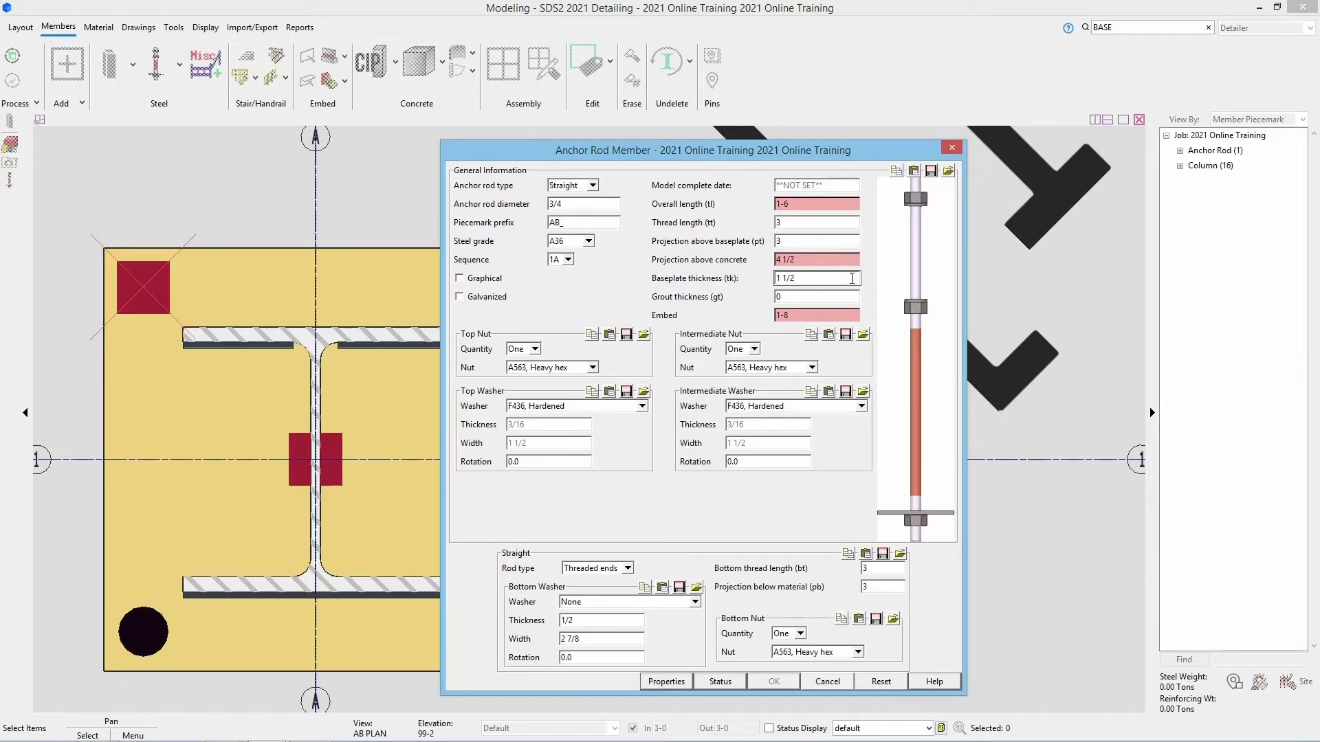
{"action": "double_click", "coordinate": [837, 314]}
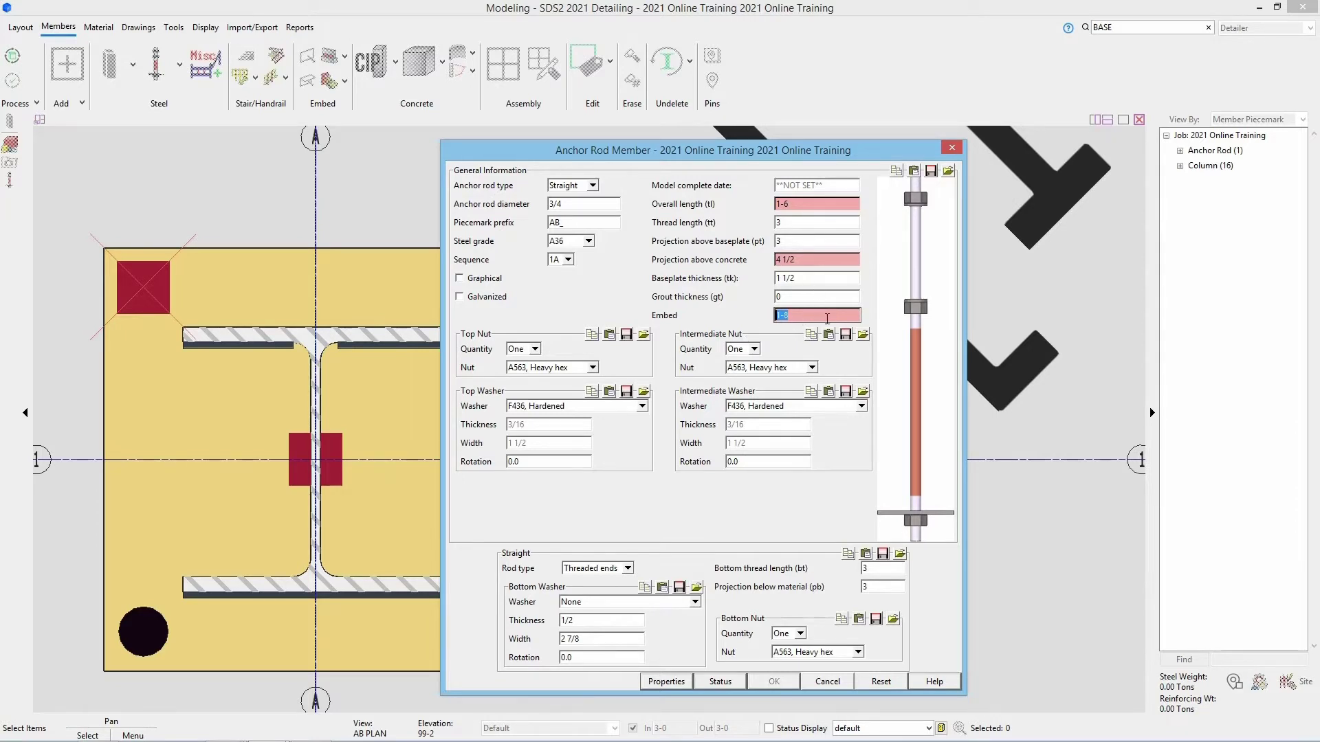
Step: Change the embed to 1-1 1/2, then cancel the Anchor Rod Member dialog without placing the rod
{"action": "mouse_move", "coordinate": [818, 320]}
{"action": "type", "text": "1-1 1/2"}
{"action": "left_click", "coordinate": [821, 296]}
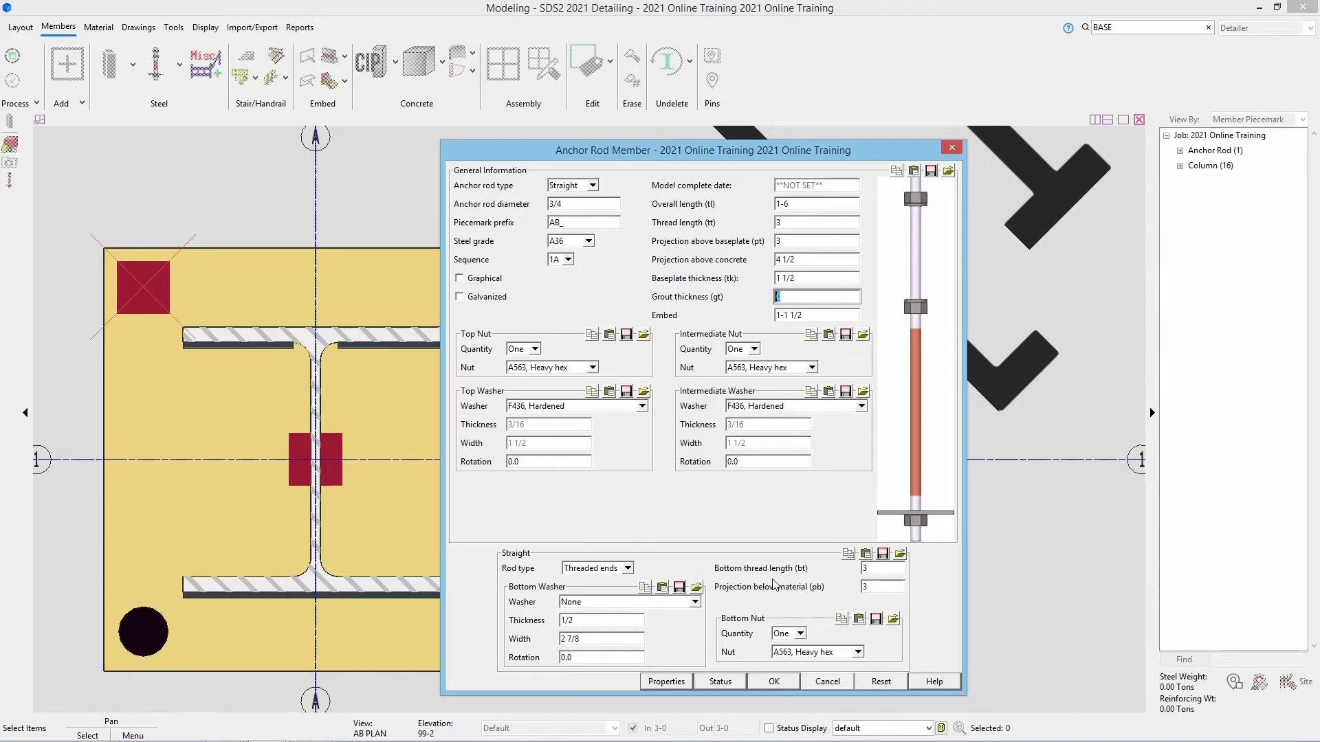
{"action": "key", "text": "Tab"}
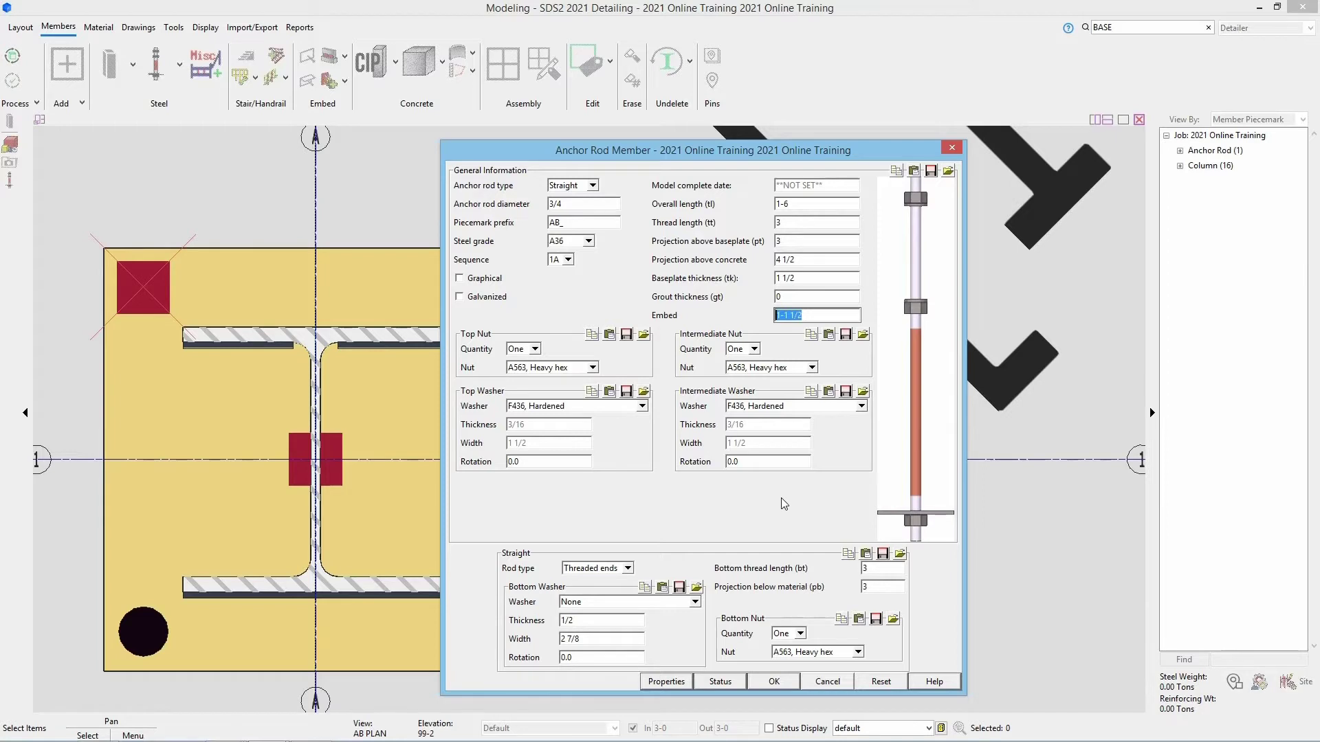
{"action": "left_click", "coordinate": [824, 682]}
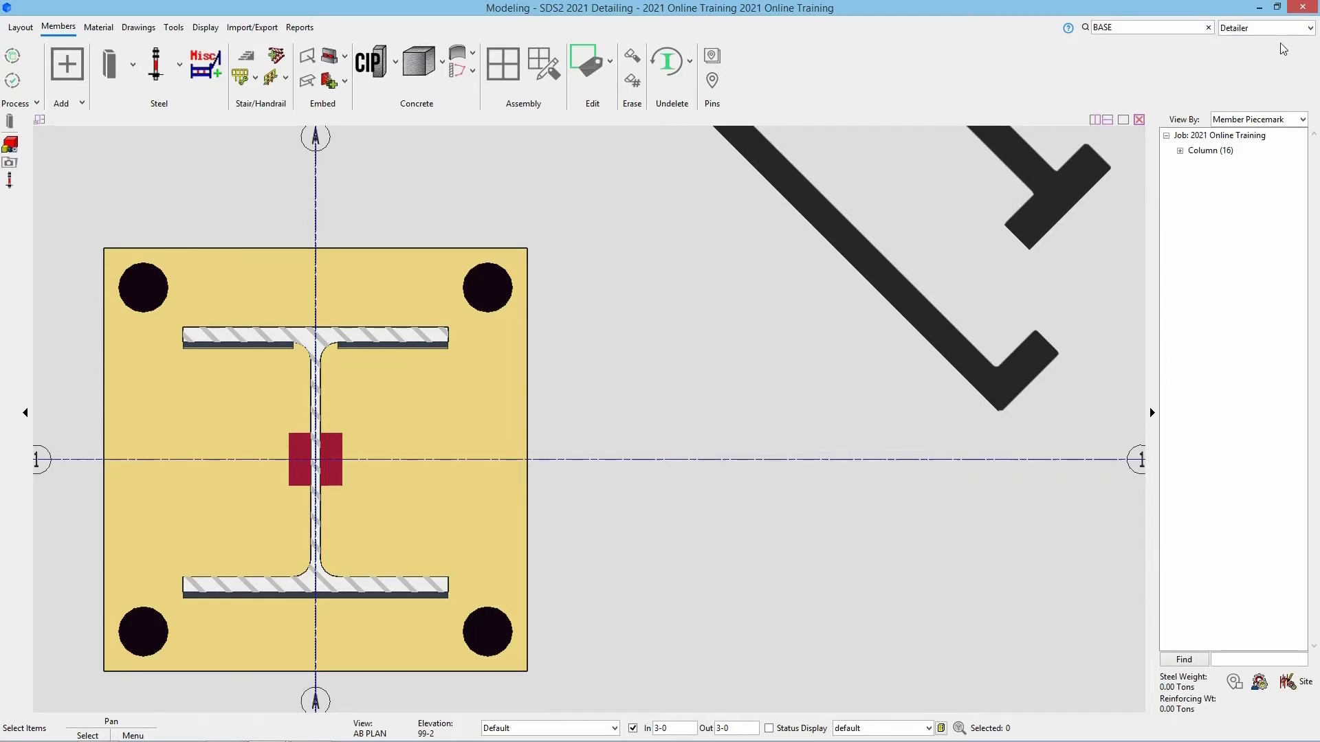
Step: Choose Customize... from the role list, select Detailer (Modeling) and edit its ribbon configuration
{"action": "left_click", "coordinate": [1259, 34]}
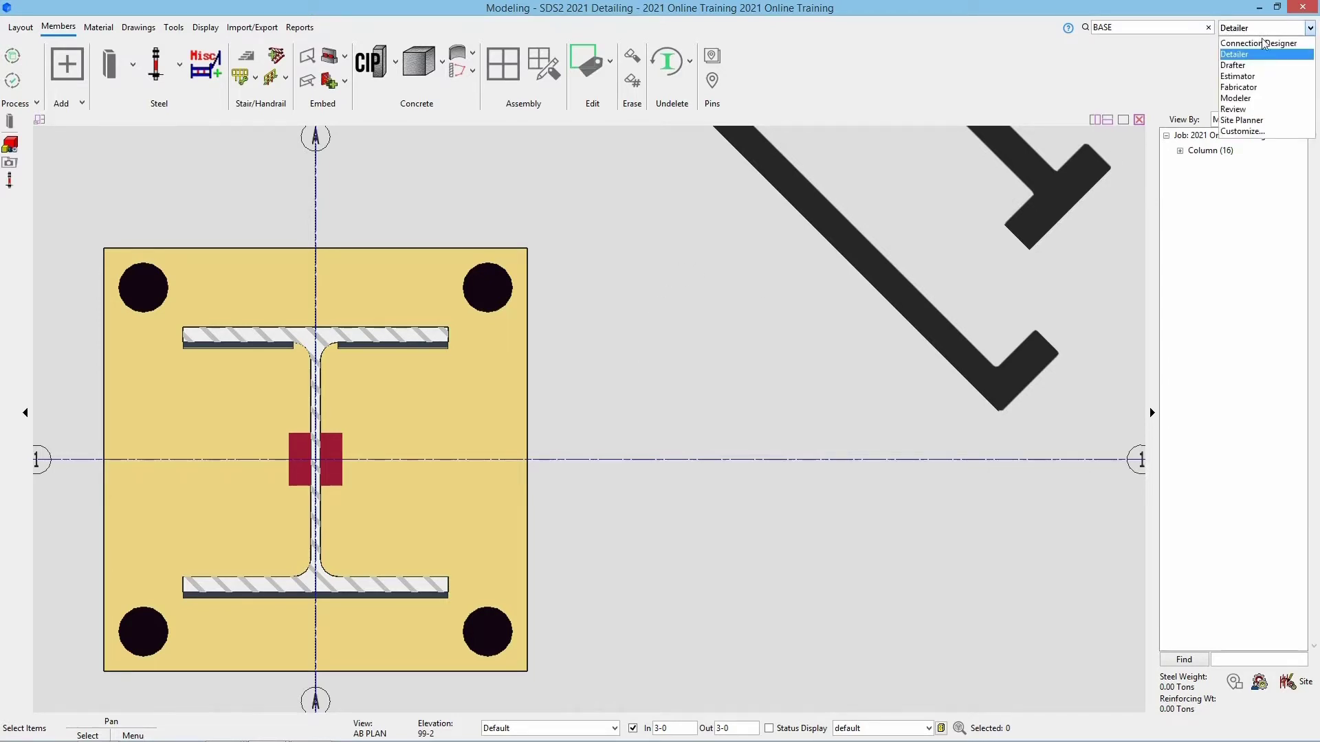
{"action": "left_click", "coordinate": [1234, 132]}
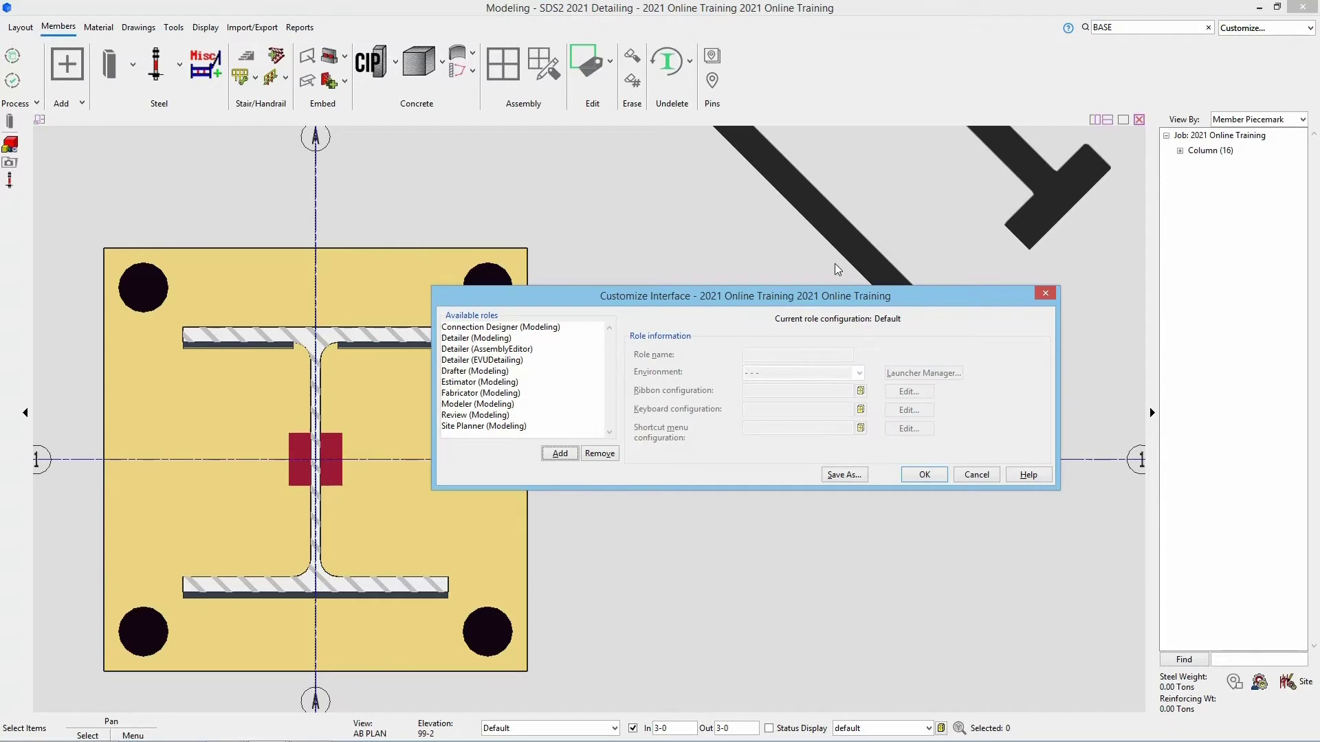
{"action": "left_click", "coordinate": [451, 341]}
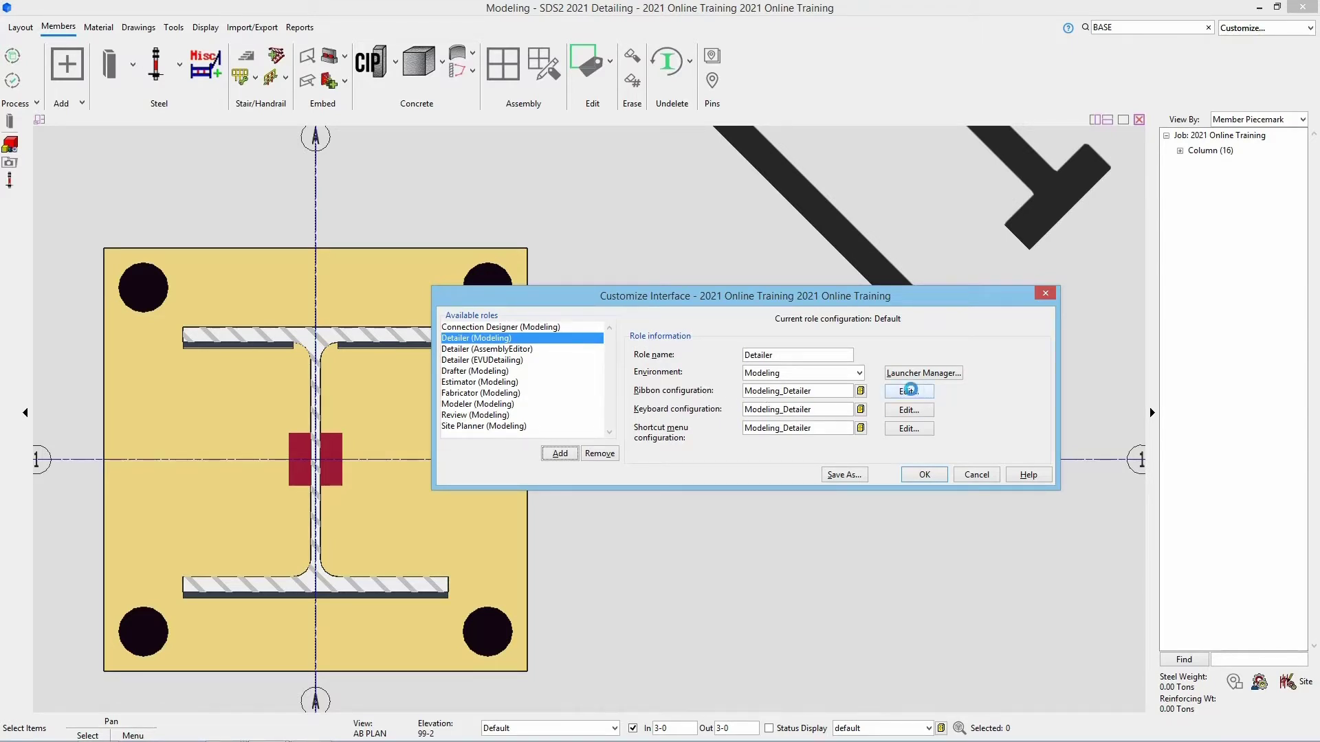
{"action": "left_click", "coordinate": [902, 389]}
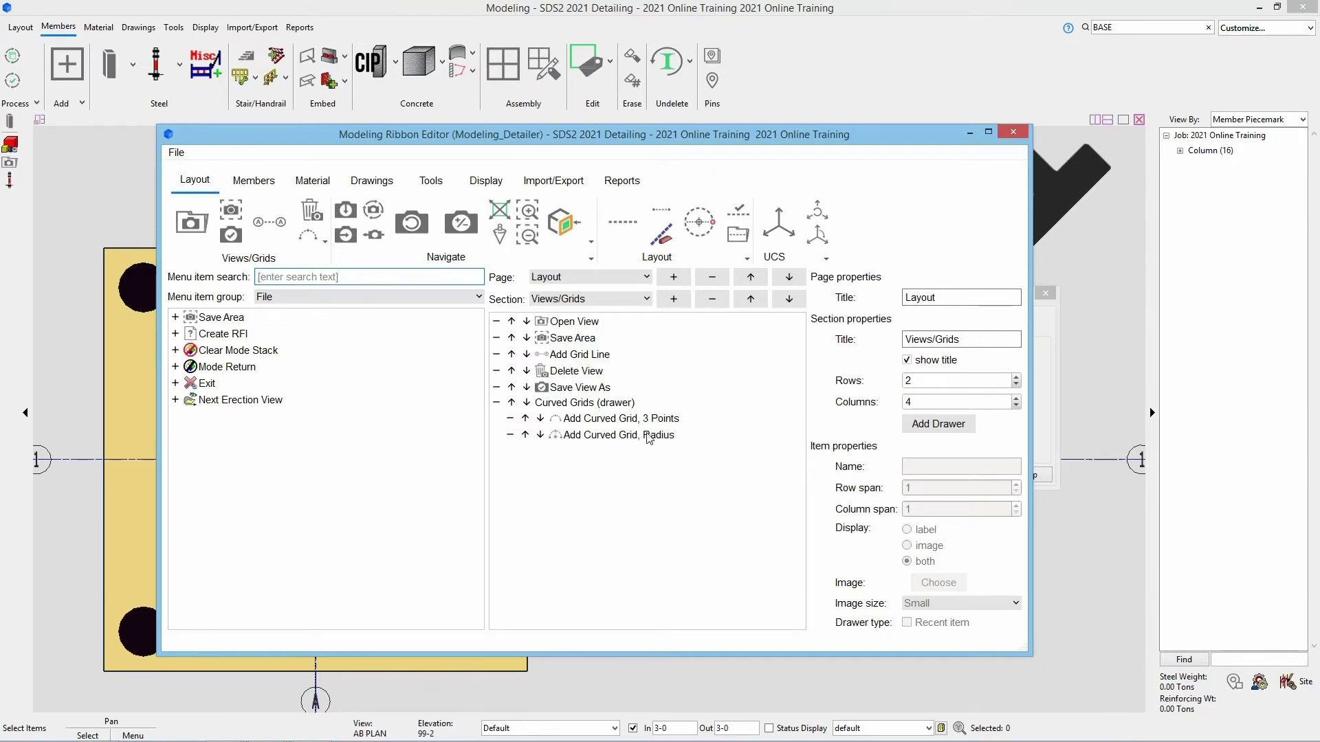
Step: Search 'anchor' and add the Anchor Rod Tool to the Members page's Steel section
{"action": "left_click", "coordinate": [264, 187]}
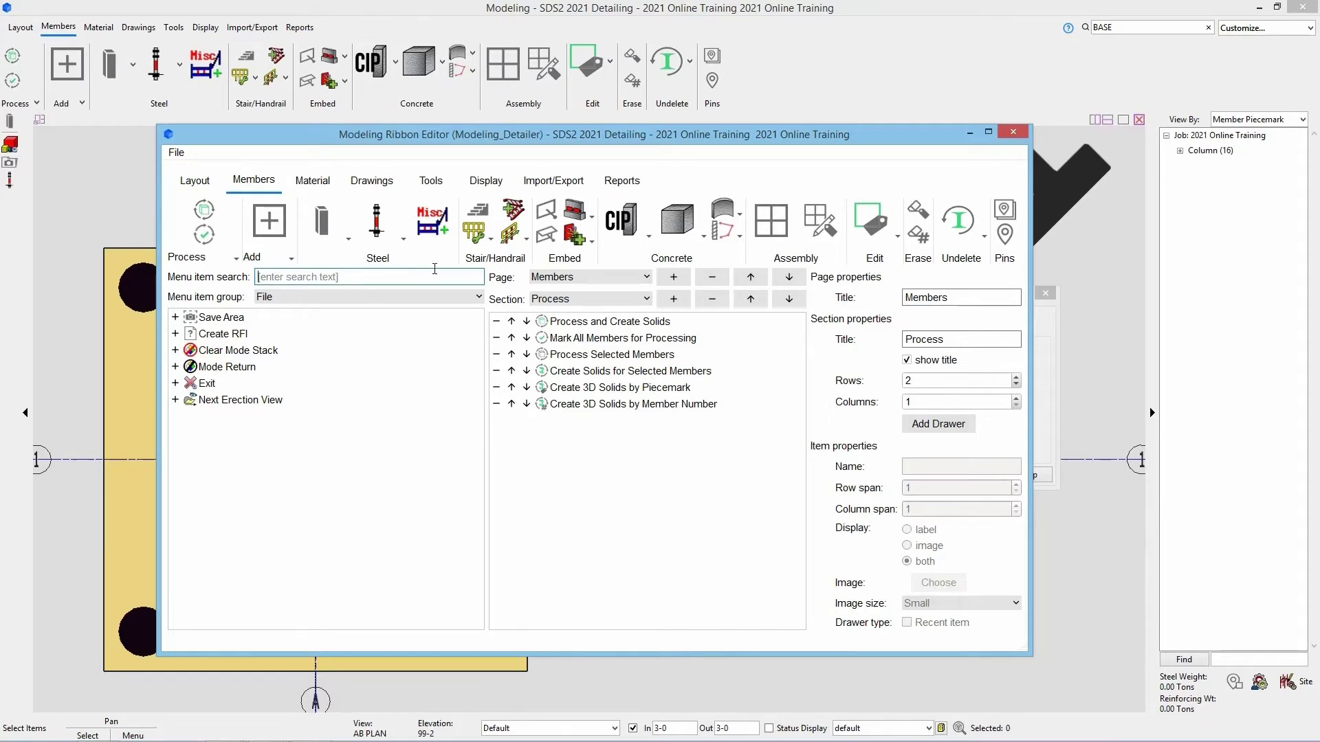
{"action": "left_click", "coordinate": [553, 301]}
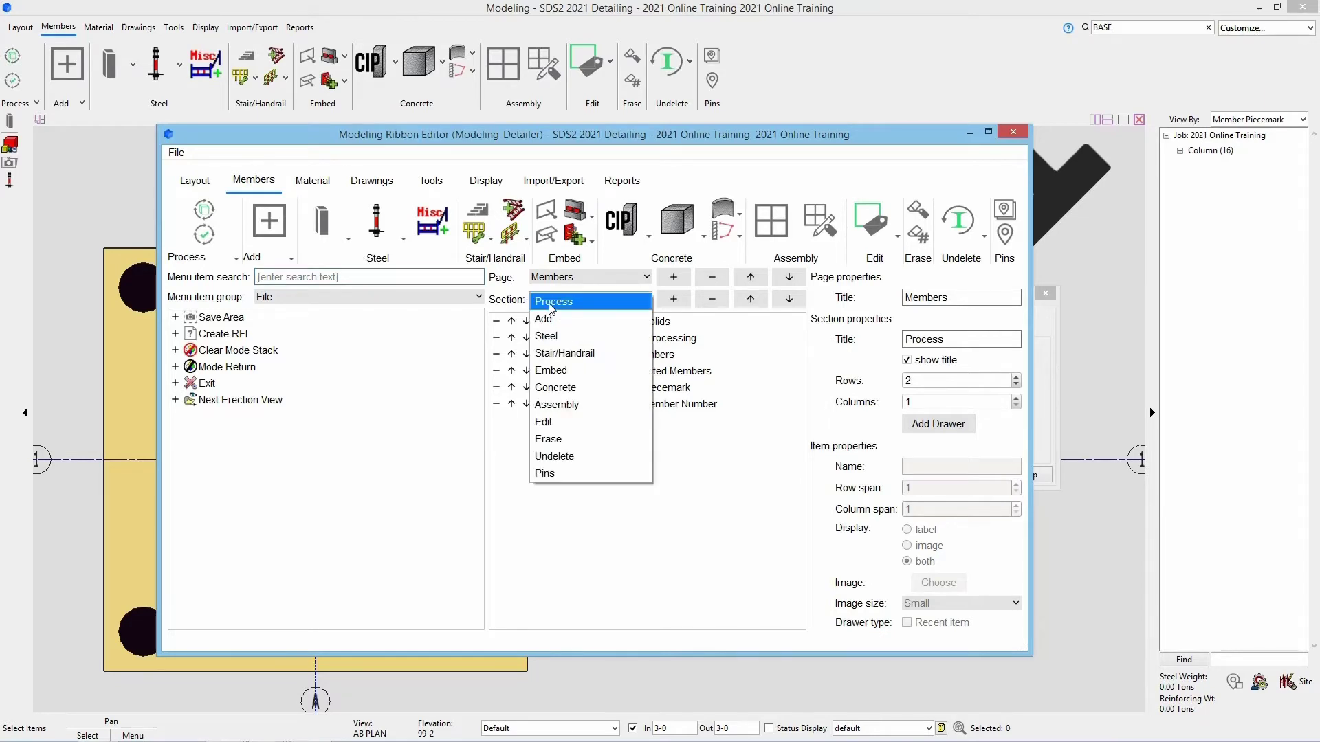
{"action": "left_click", "coordinate": [561, 335]}
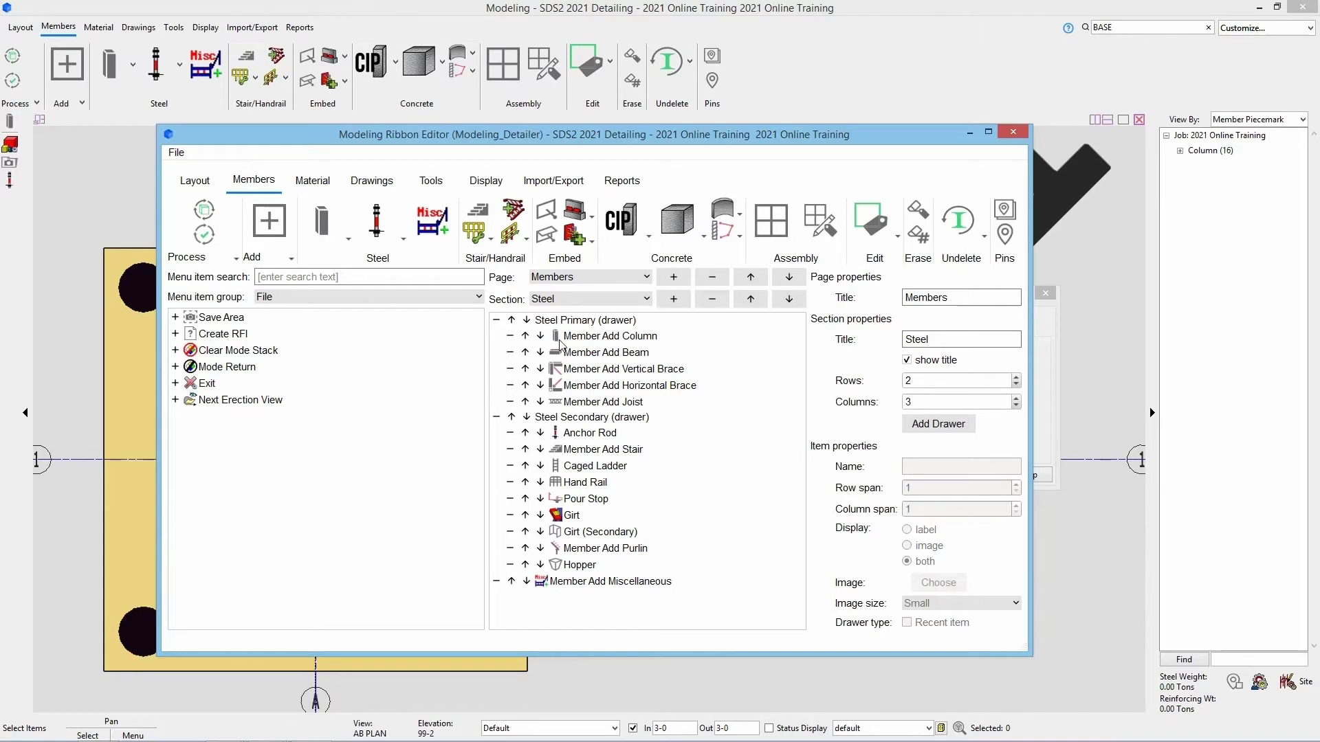
{"action": "left_click", "coordinate": [307, 295]}
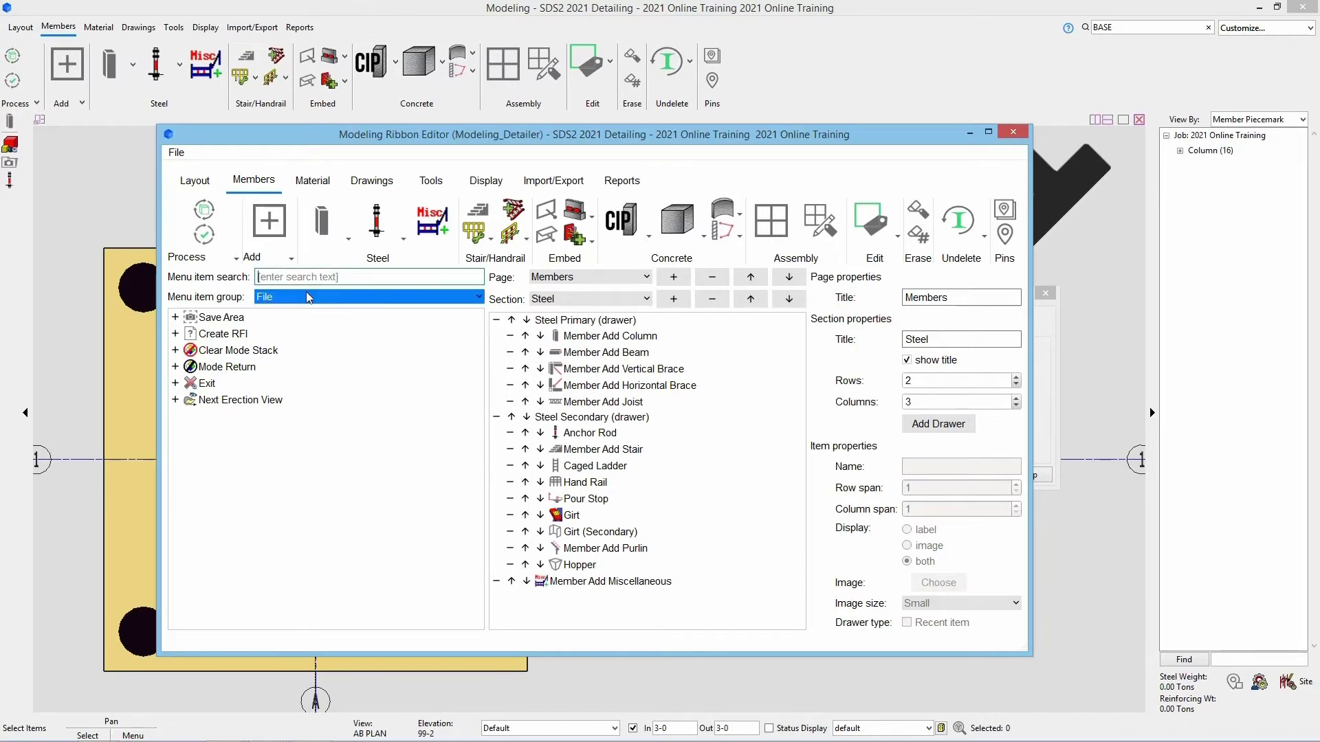
{"action": "left_click", "coordinate": [329, 284]}
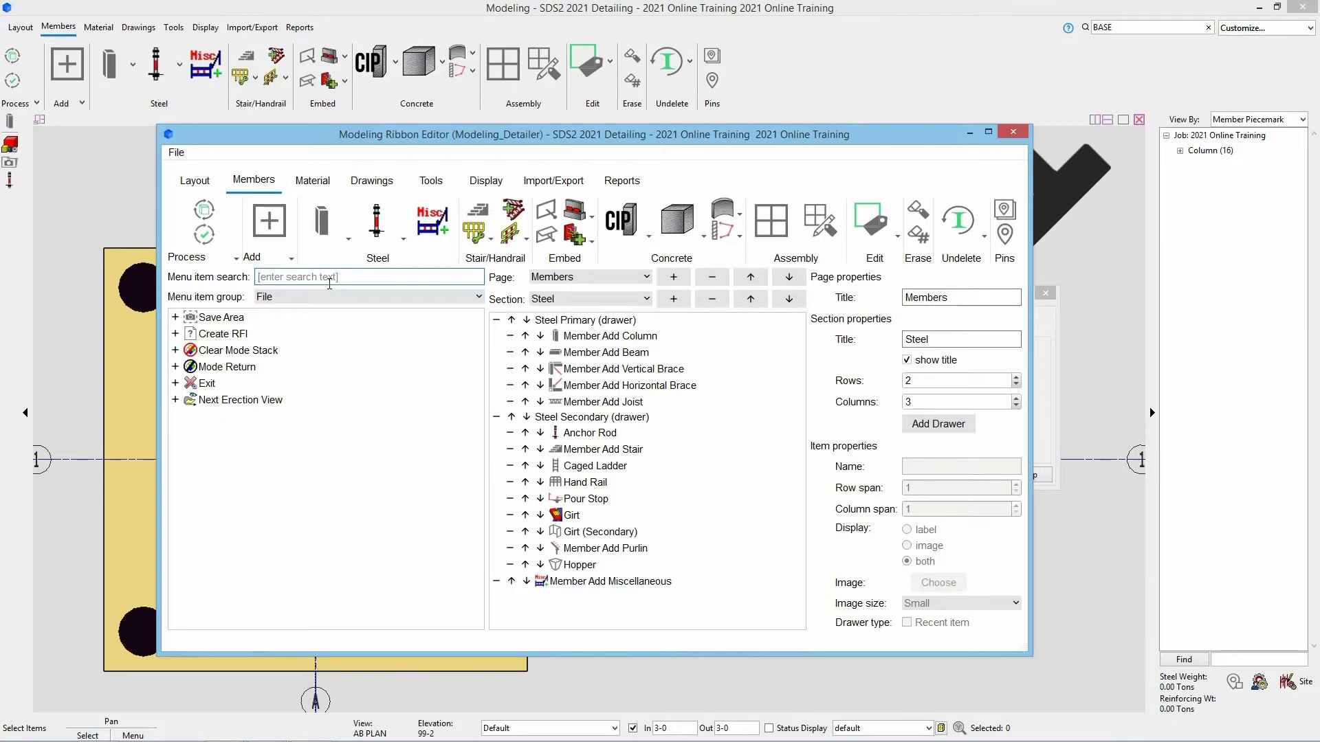
{"action": "type", "text": "anchor"}
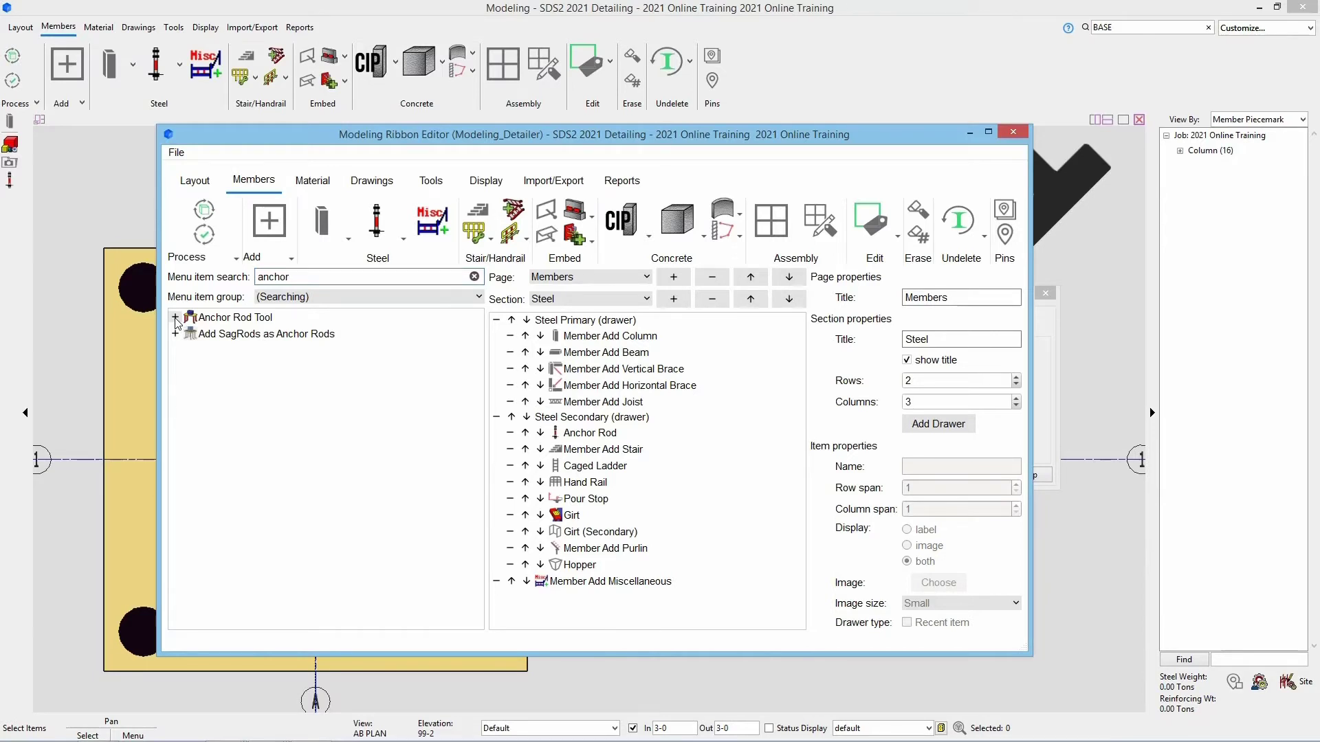
{"action": "left_click_drag", "start_coordinate": [176, 320], "coordinate": [526, 596]}
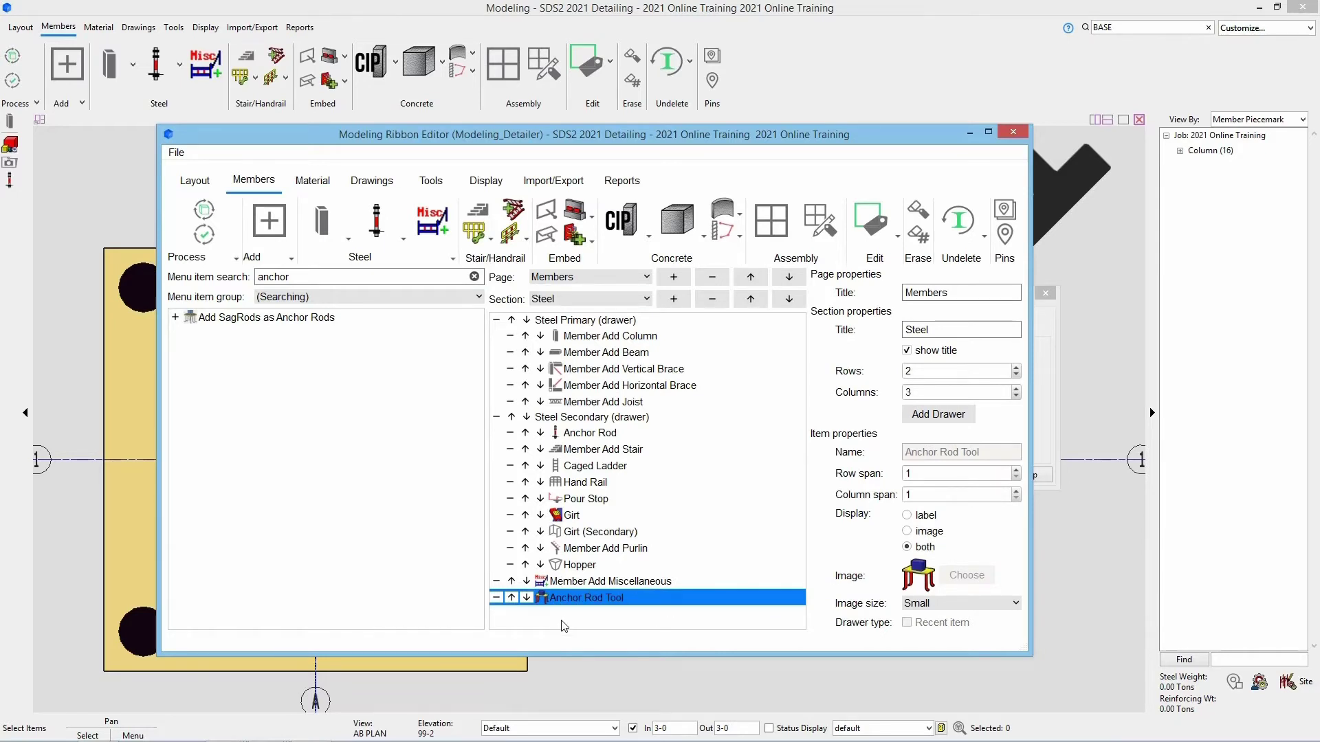
Step: Close the Ribbon Editor and save the changed ribbon for Modeling_Detailer
{"action": "left_click", "coordinate": [450, 263]}
{"action": "left_click", "coordinate": [1008, 135]}
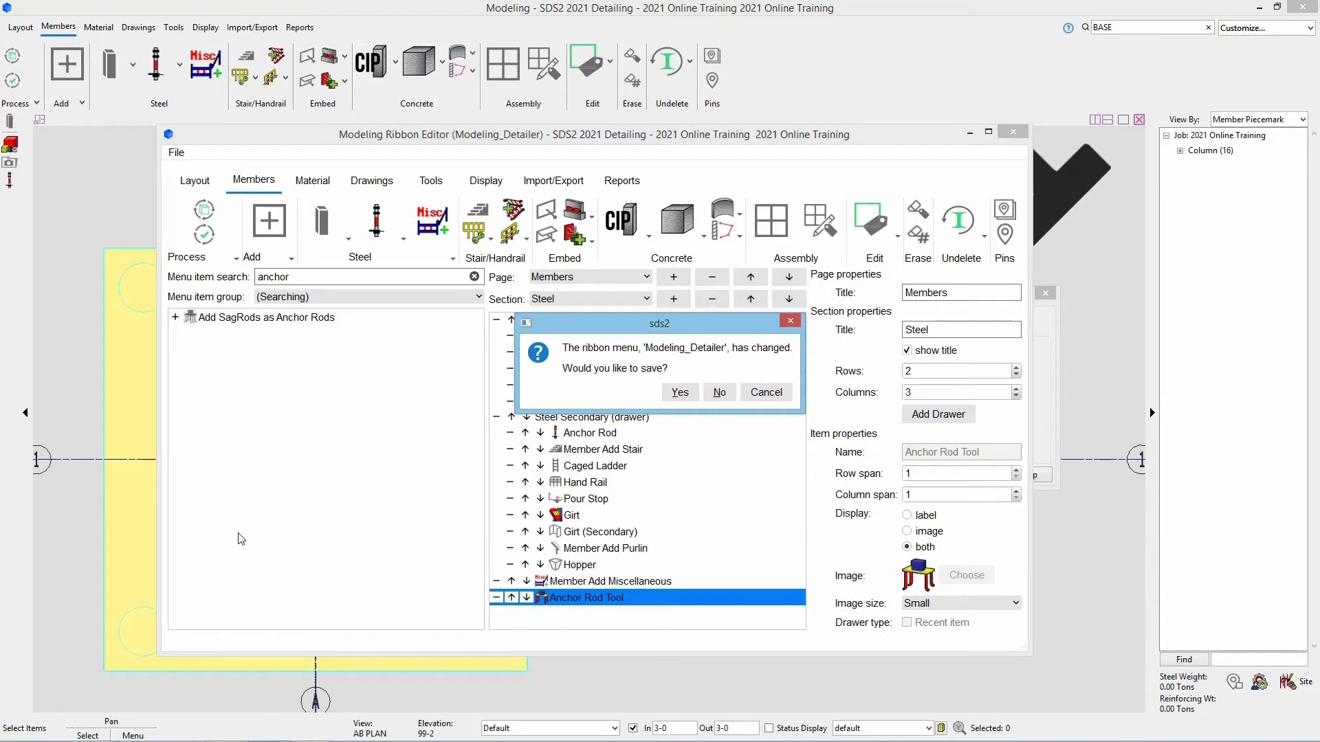
{"action": "left_click", "coordinate": [681, 393]}
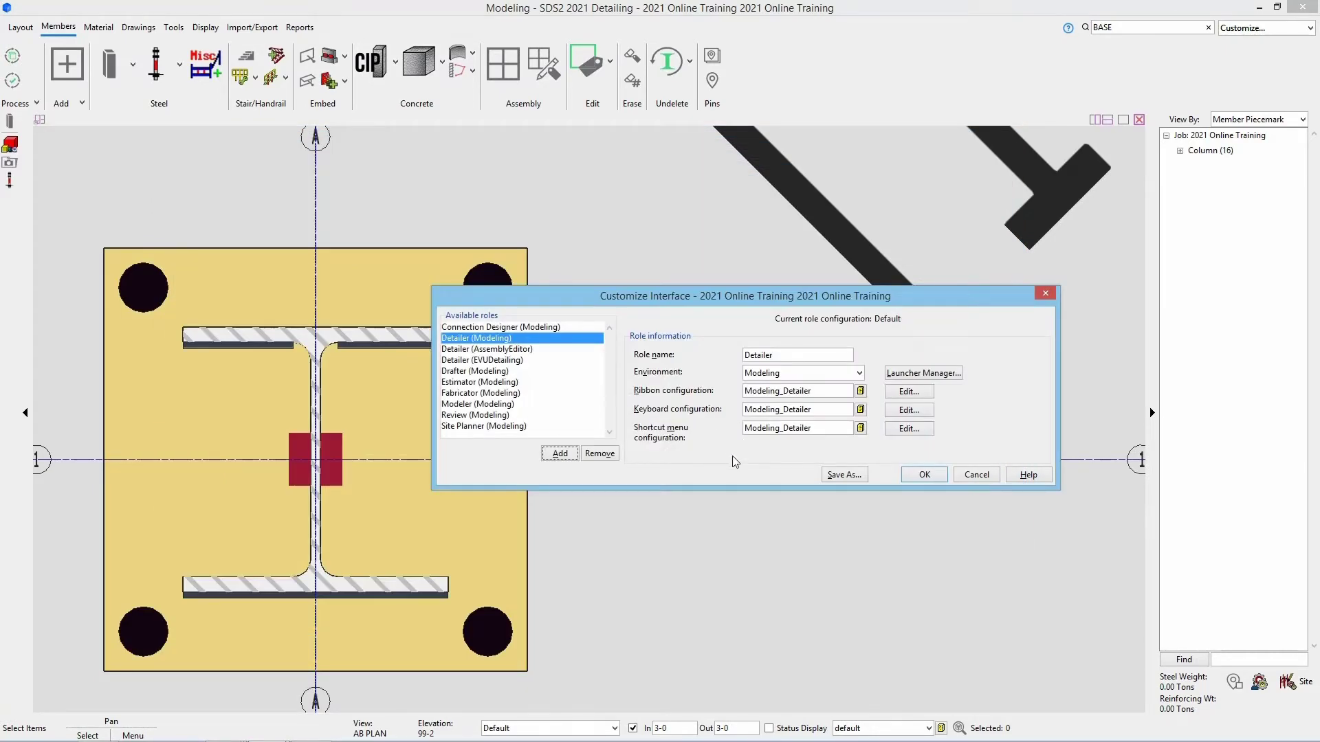
Step: Apply the Detailer role and run the Steel dropdown's Anchor Rod Tool with Member placement
{"action": "left_click", "coordinate": [921, 474]}
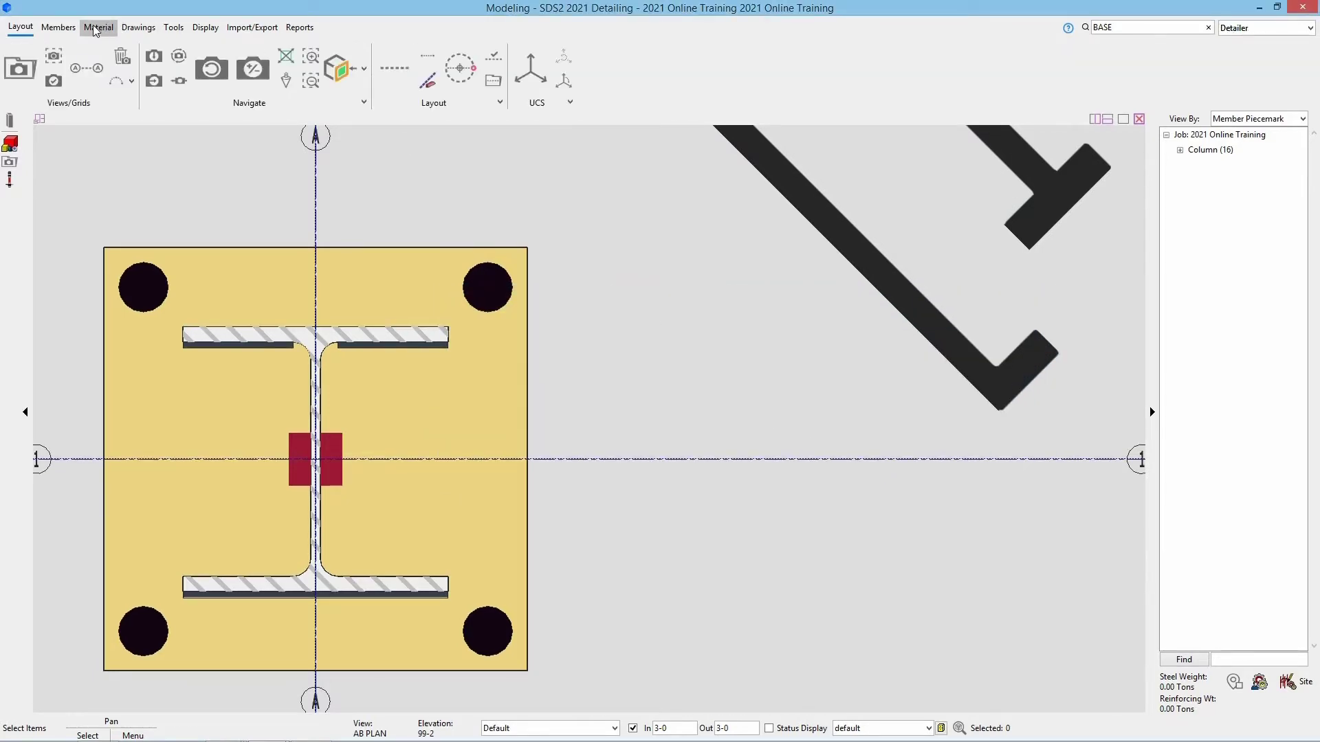
{"action": "left_click", "coordinate": [68, 26]}
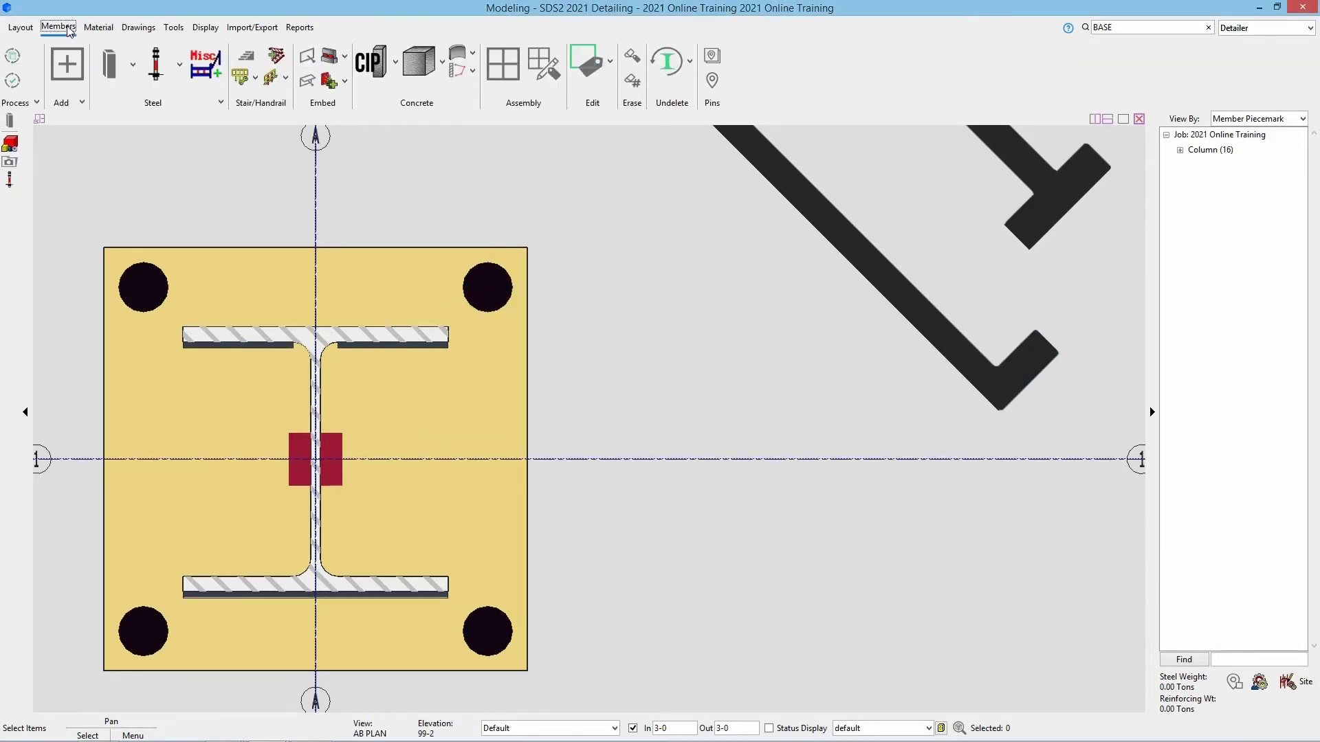
{"action": "left_click", "coordinate": [222, 103]}
{"action": "left_click", "coordinate": [268, 123]}
{"action": "left_click", "coordinate": [221, 103]}
{"action": "left_click", "coordinate": [234, 122]}
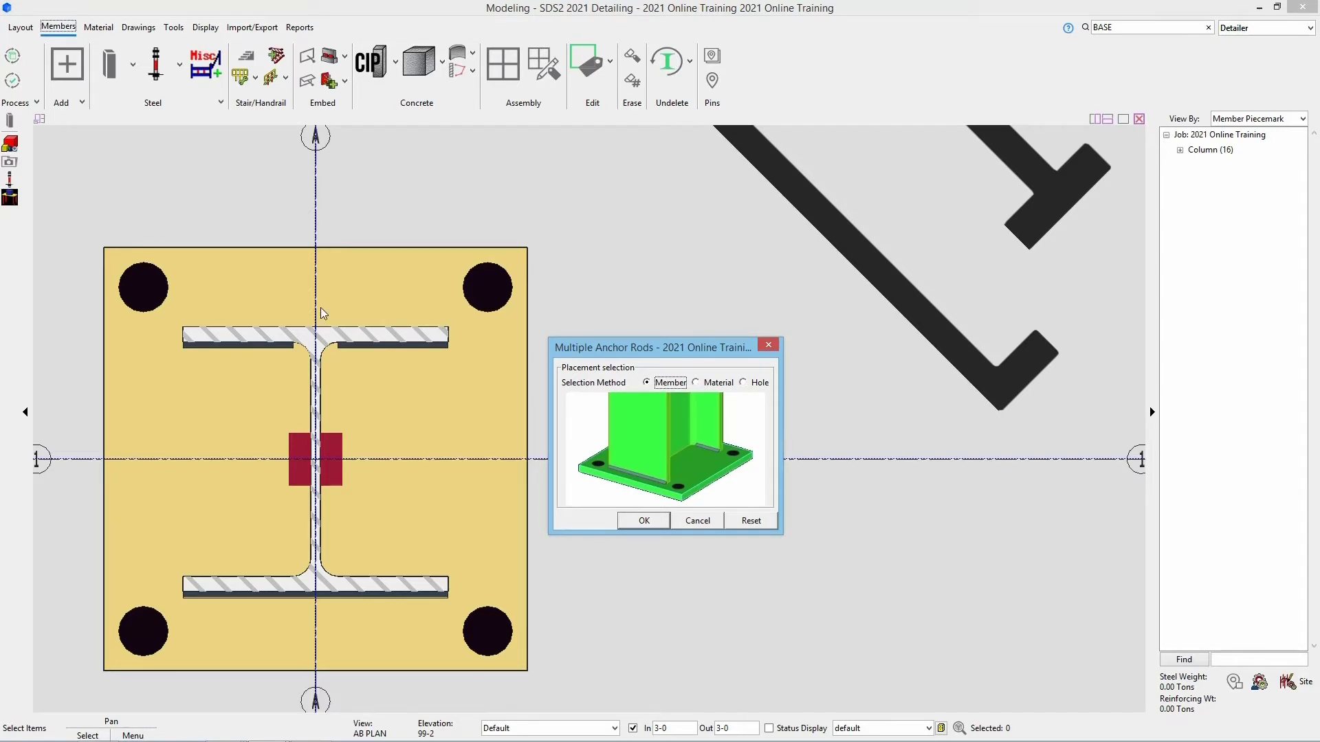
{"action": "left_click", "coordinate": [653, 526]}
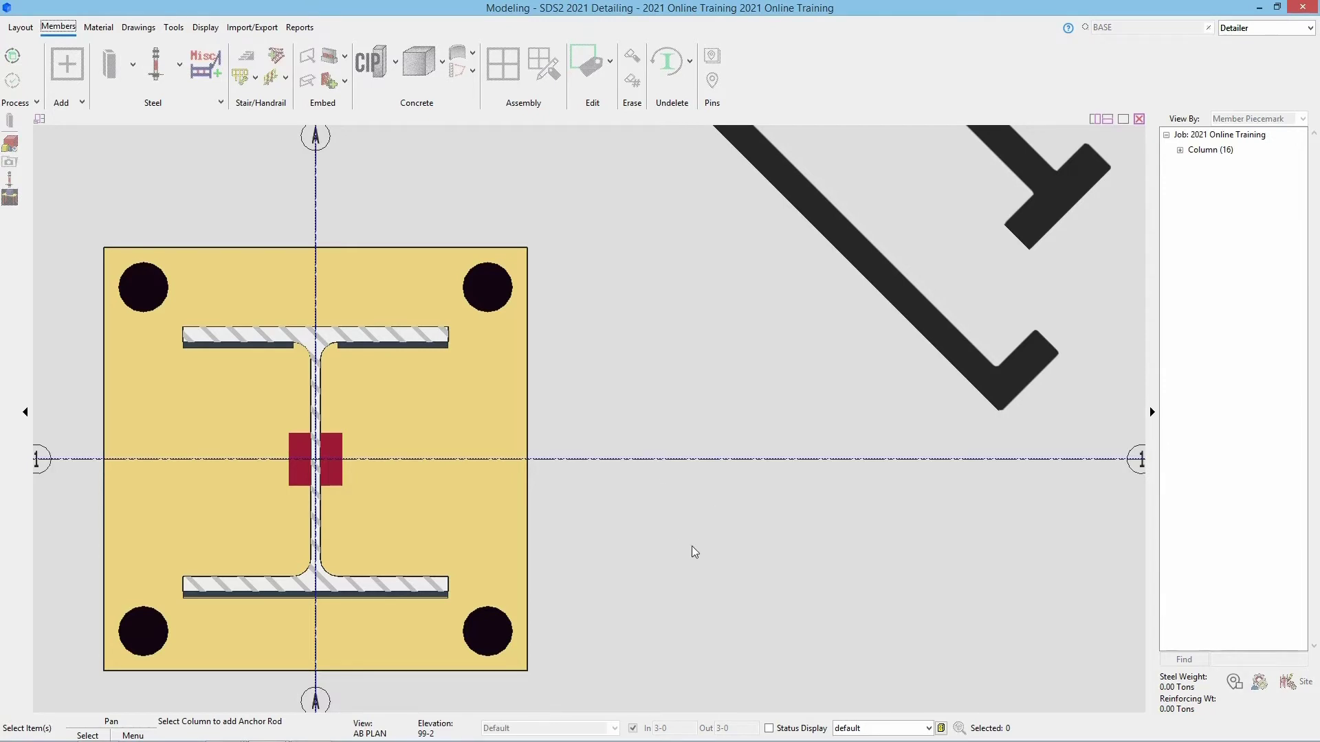
{"action": "scroll", "coordinate": [642, 440], "scroll_direction": "down", "scroll_amount": 5}
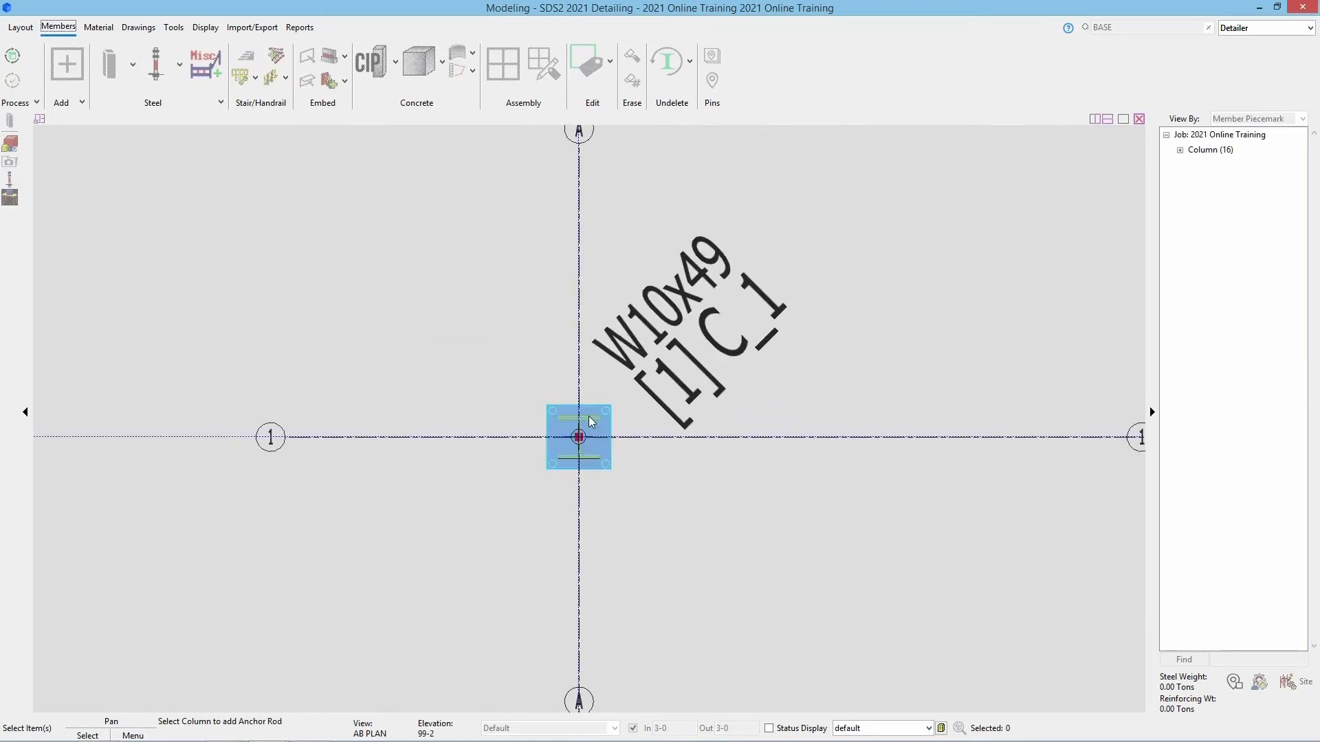
Step: Zoom out to the full grid, window-select all 16 columns and open the Anchor Rod Member dialog
{"action": "scroll", "coordinate": [699, 440], "scroll_direction": "down", "scroll_amount": 8}
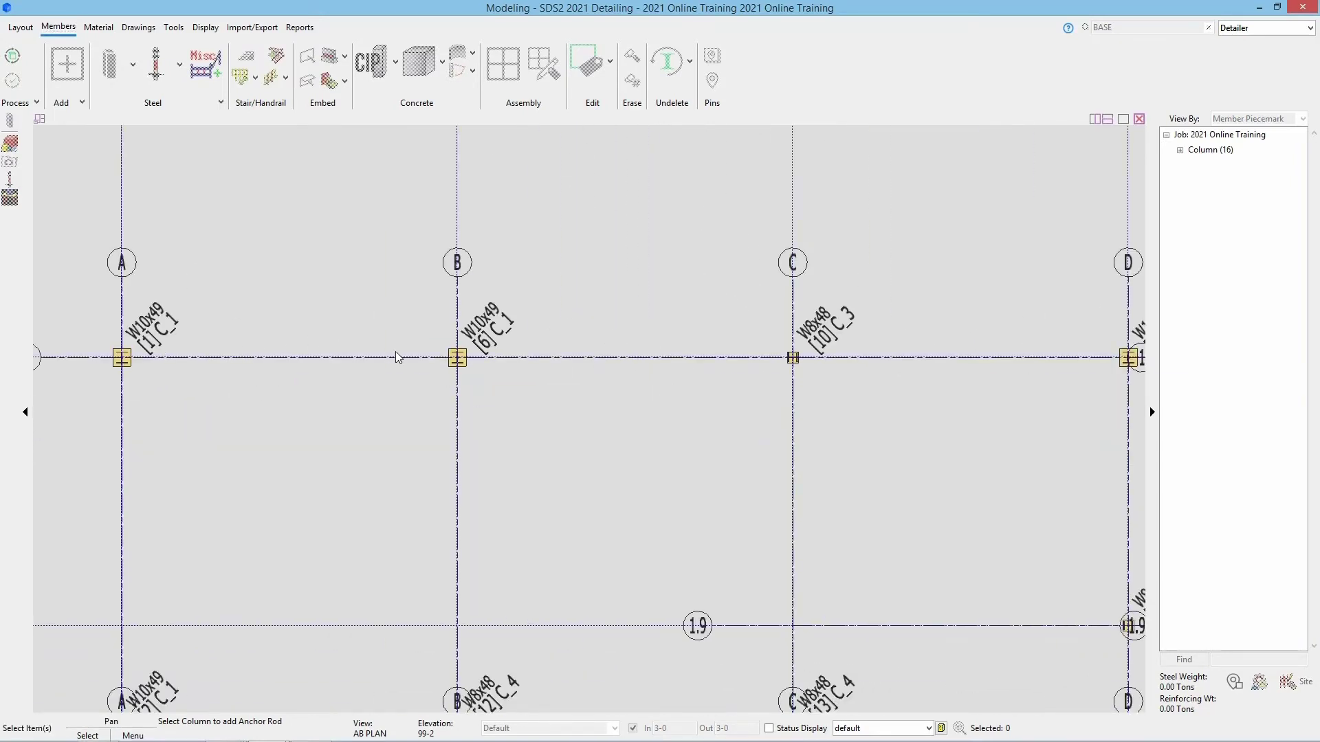
{"action": "middle_click_drag", "start_coordinate": [442, 369], "coordinate": [306, 256]}
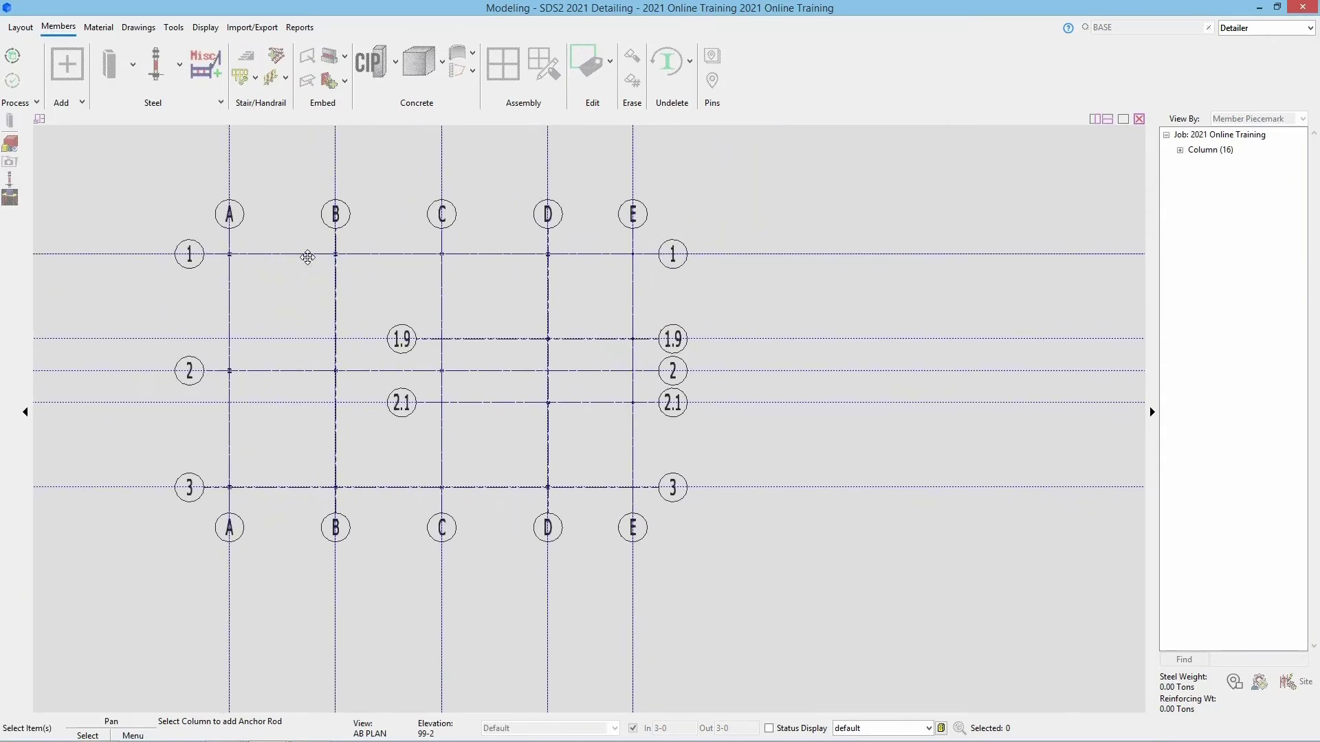
{"action": "left_click_drag", "start_coordinate": [171, 200], "coordinate": [773, 579]}
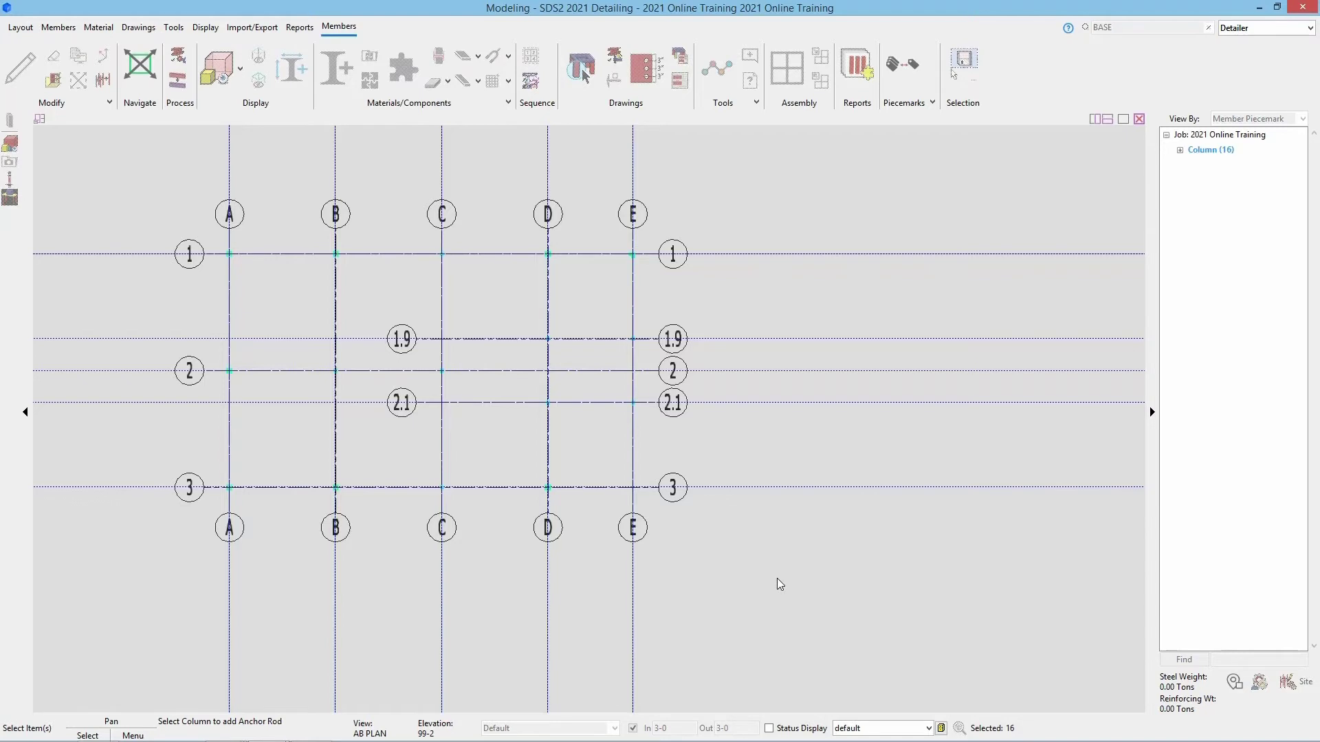
{"action": "key", "text": "Return"}
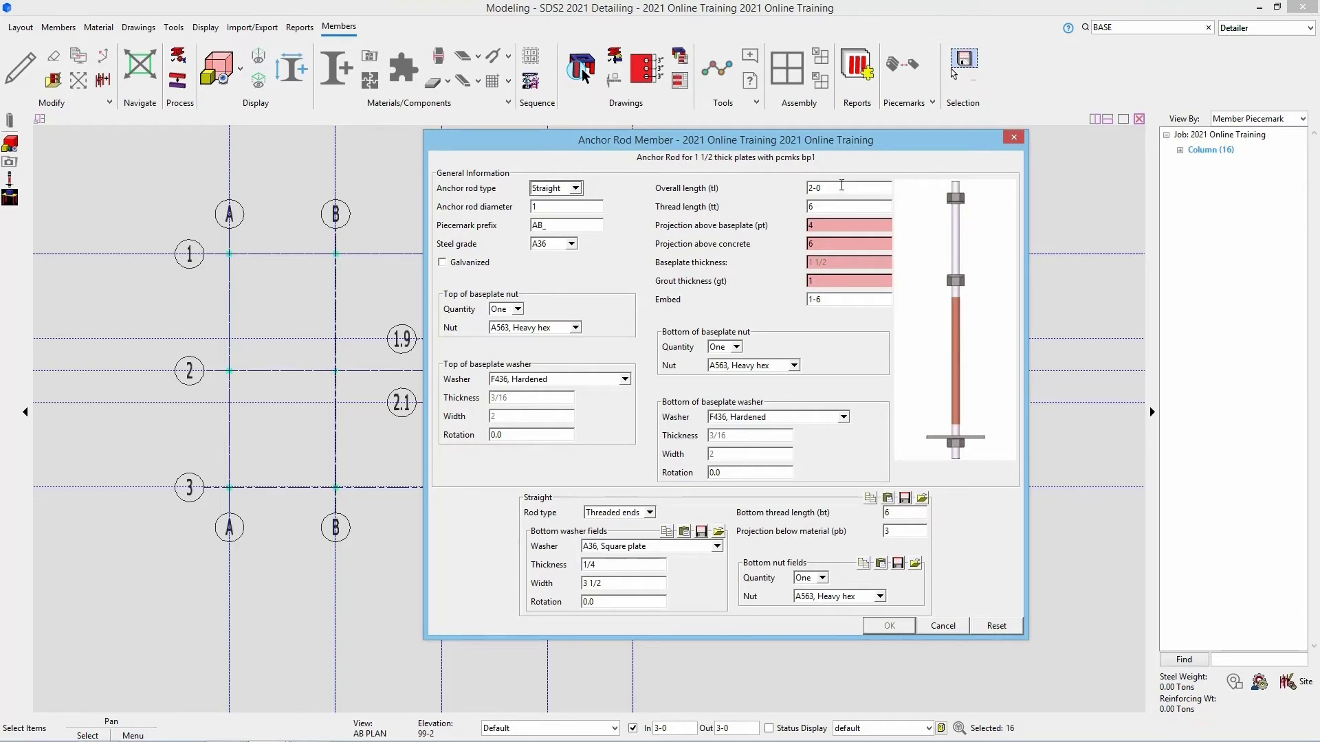
Step: Set the bp1 rods' overall length to 1-6 and projection above baseplate to 3
{"action": "double_click", "coordinate": [841, 186]}
{"action": "type", "text": "1-6"}
{"action": "key", "text": "Tab"}
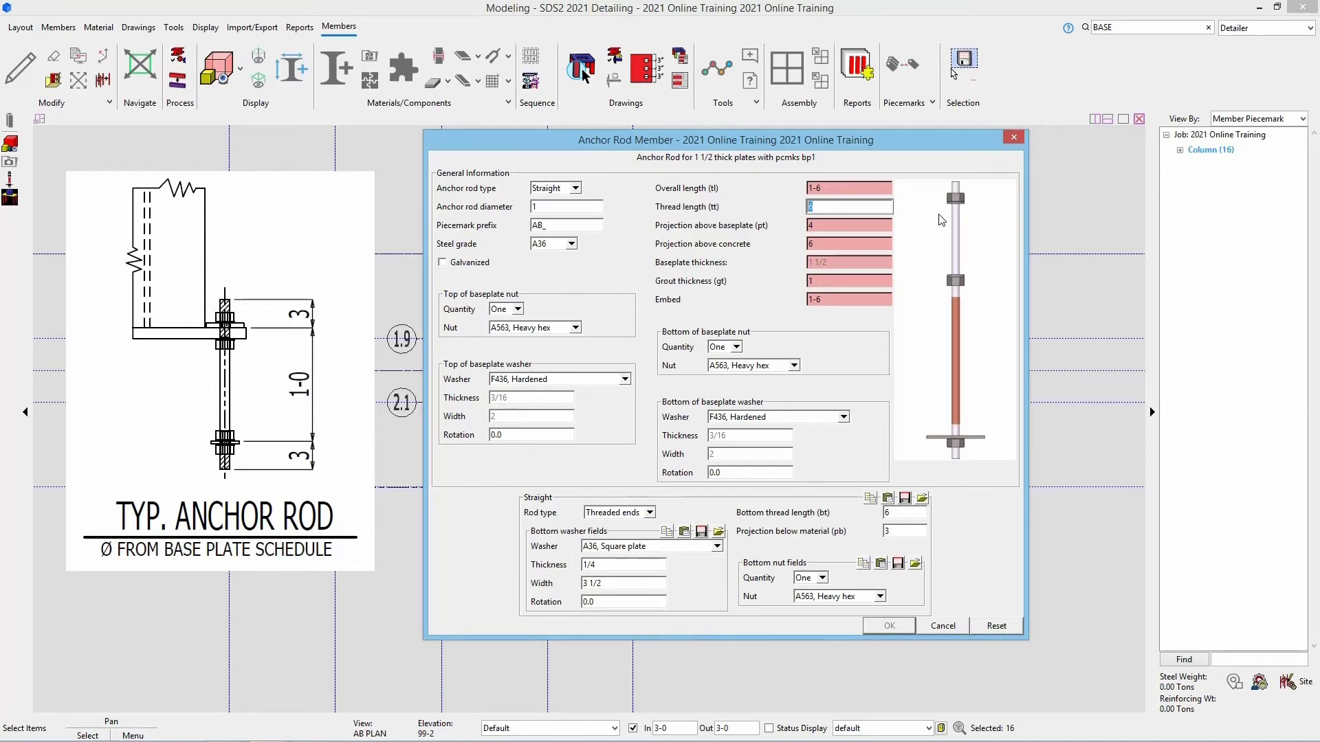
{"action": "key", "text": "Tab"}
{"action": "type", "text": "3"}
{"action": "key", "text": "Tab"}
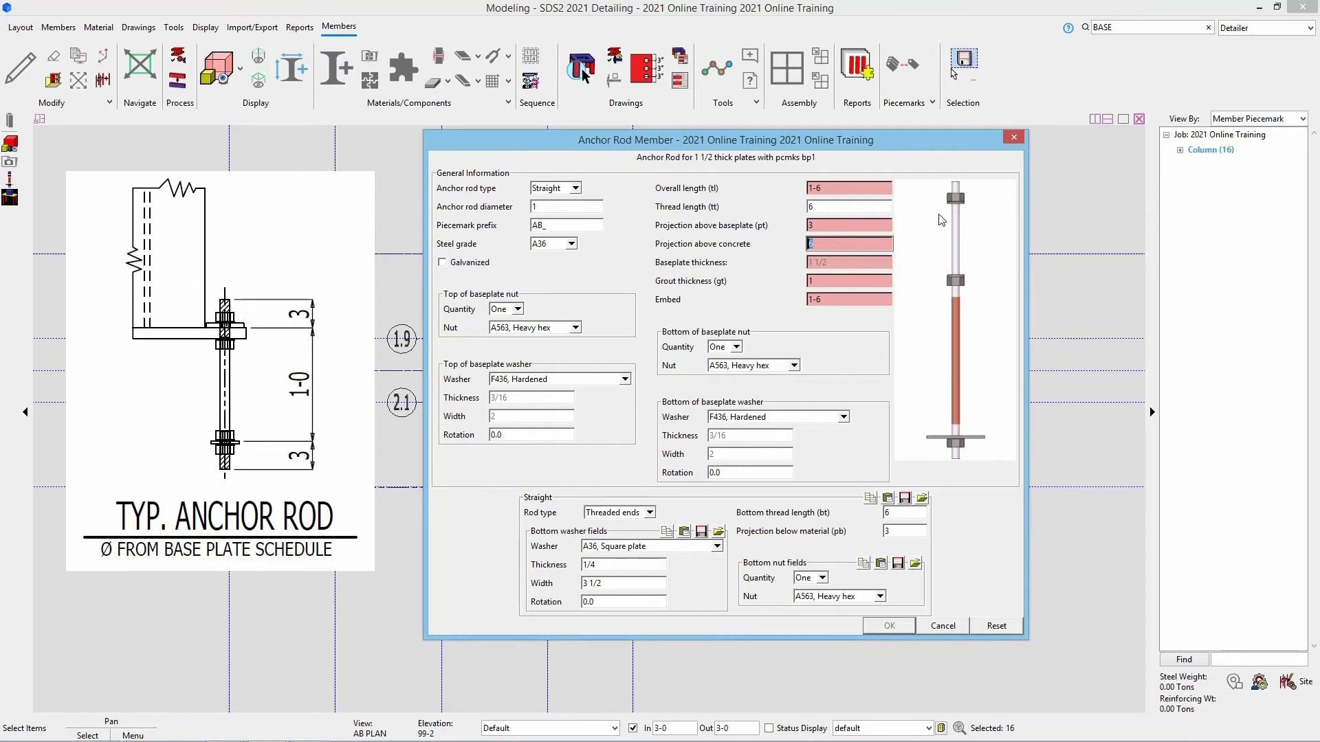
{"action": "type", "text": "4 1/2"}
{"action": "key", "text": "Tab"}
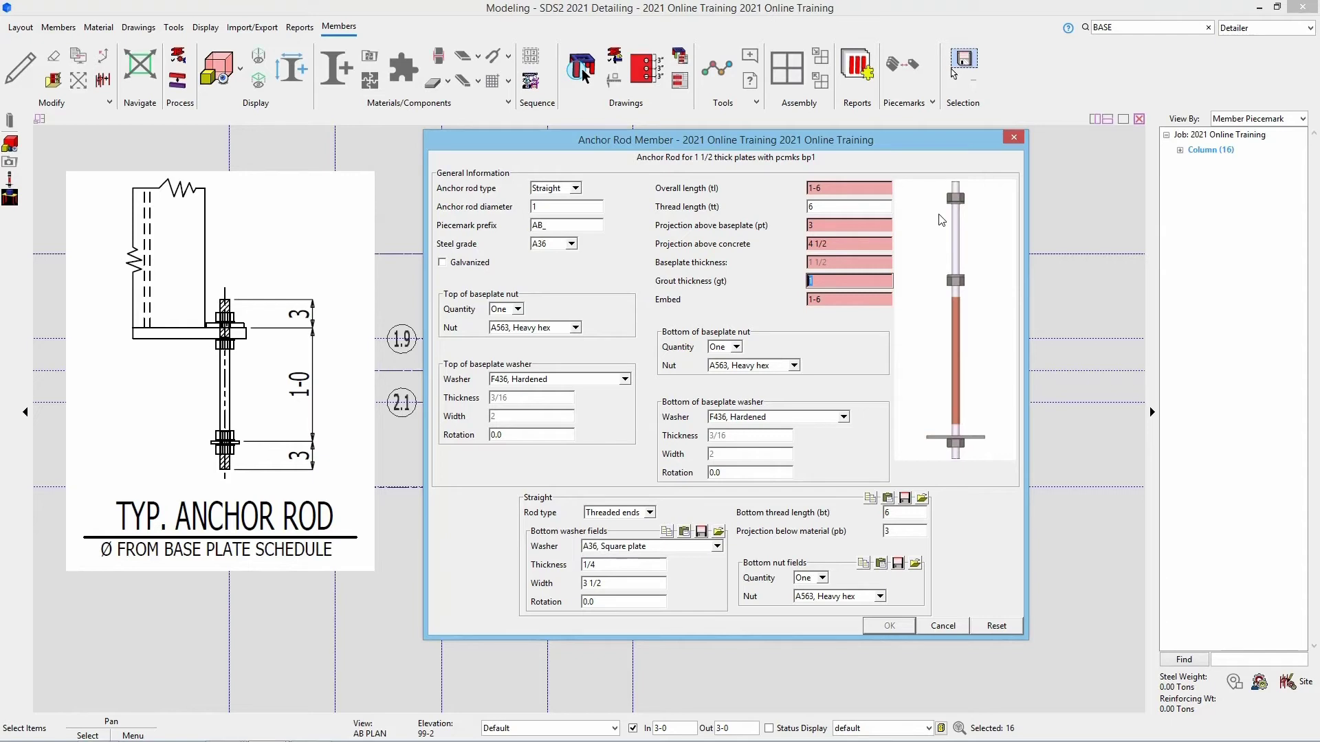
Step: Change projection above concrete to 5 1/2 and set the embed to 1-0 1/2
{"action": "left_click", "coordinate": [812, 245]}
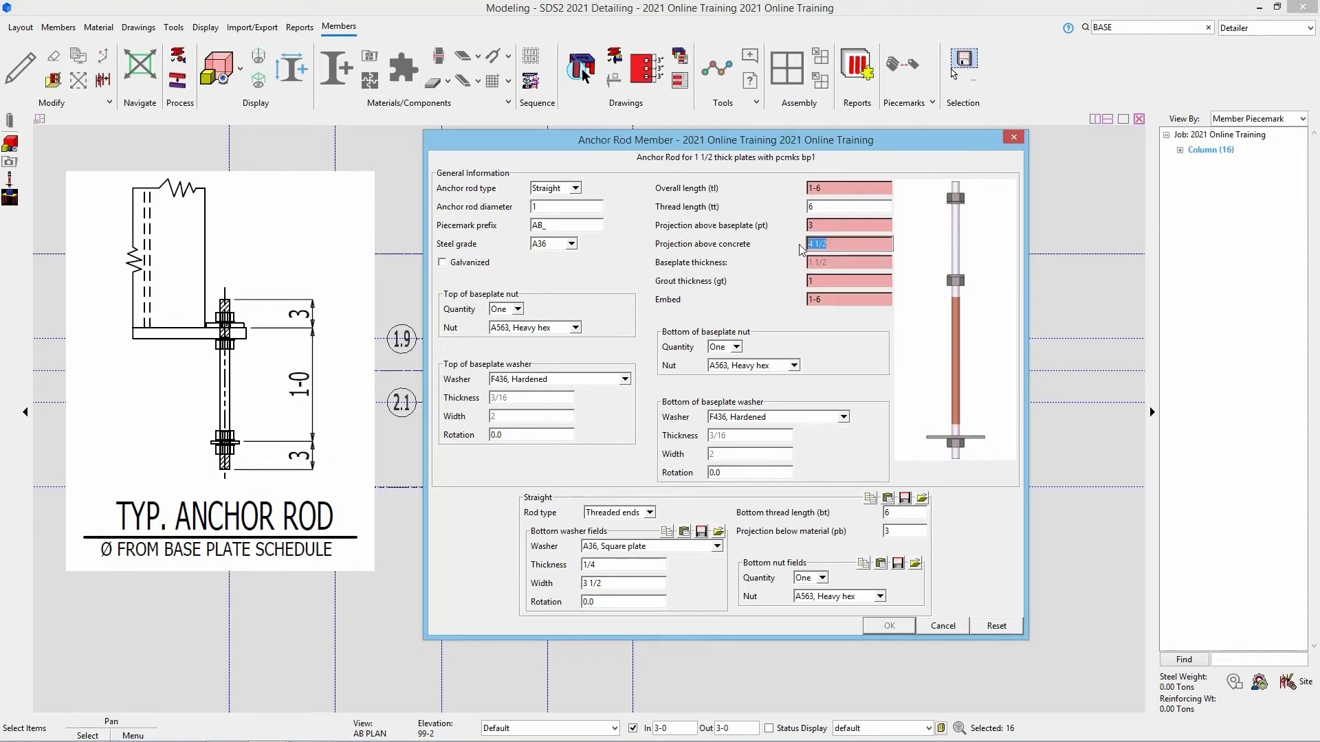
{"action": "type", "text": "5.5"}
{"action": "left_click", "coordinate": [856, 225]}
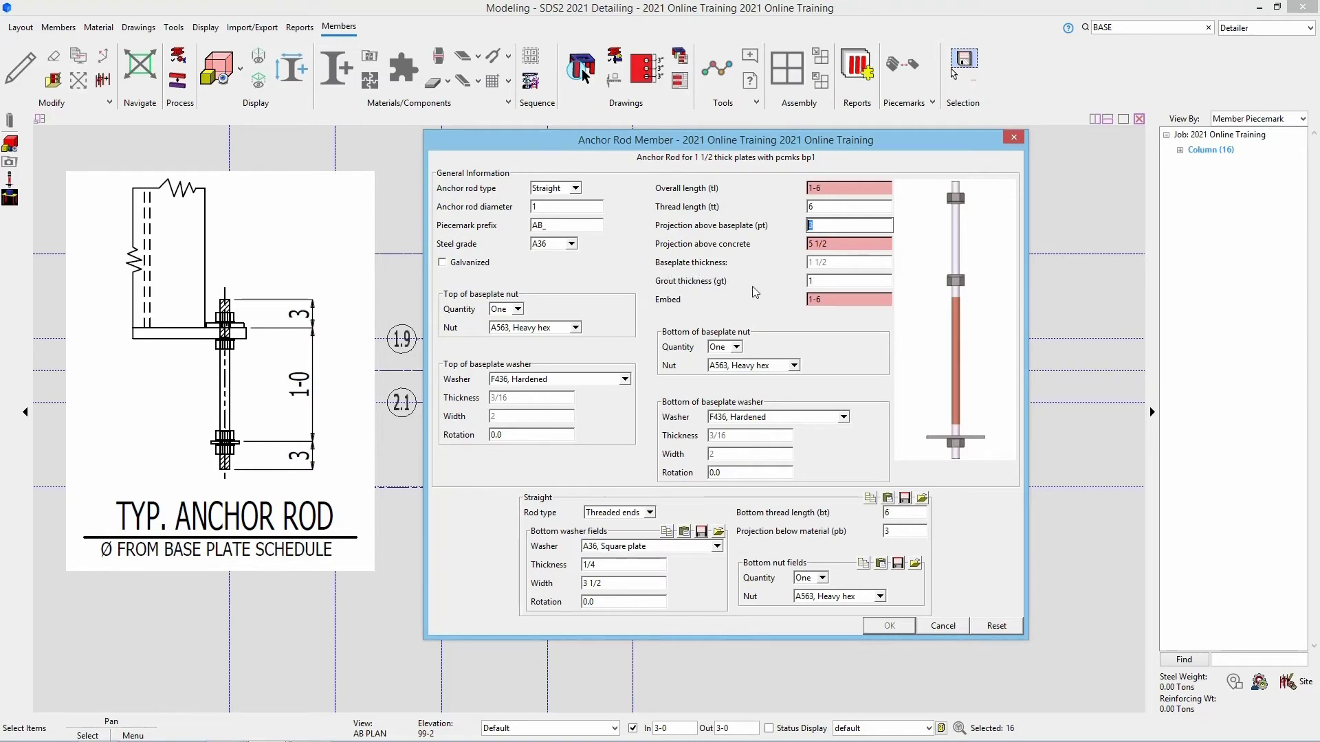
{"action": "key", "text": "Tab"}
{"action": "type", "text": "10"}
{"action": "key", "text": "BackSpace"}
{"action": "type", "text": "-0 1/2"}
{"action": "key", "text": "Tab"}
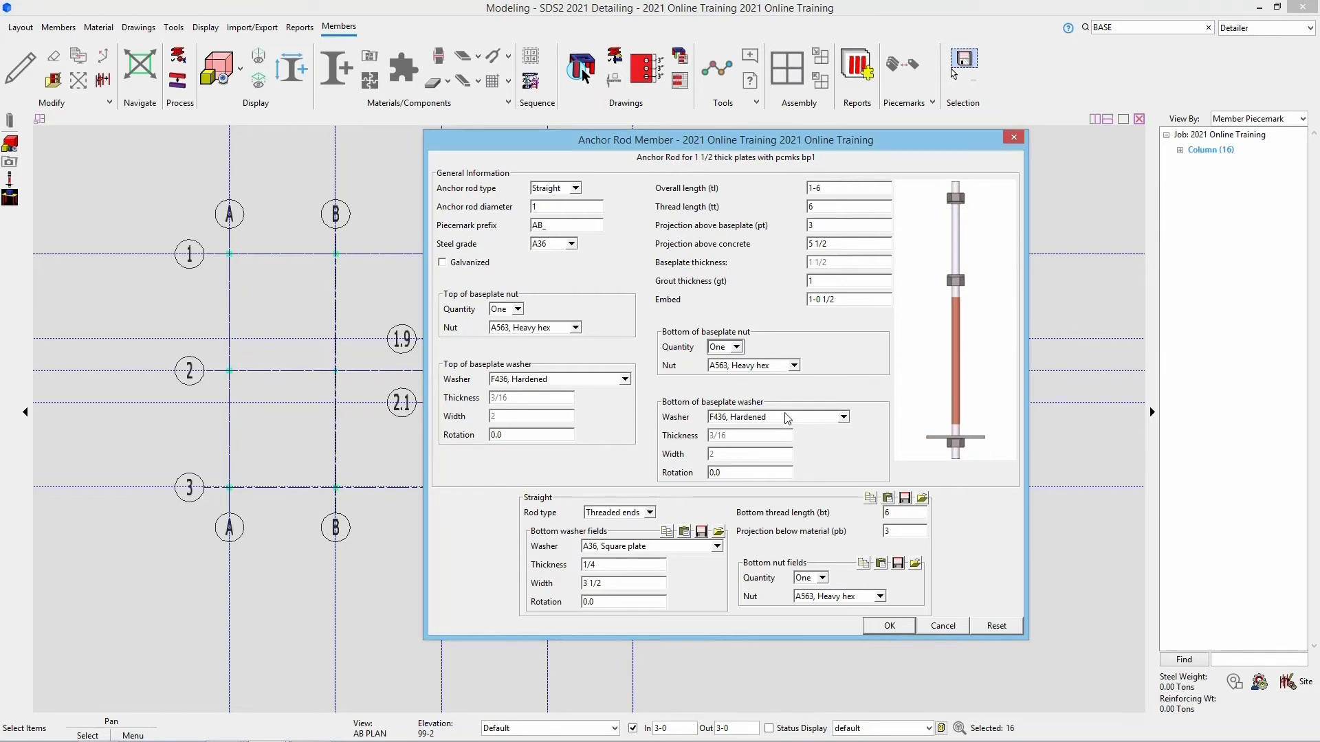
Step: Keep F436 Hardened as the bottom washer and accept the bp1 anchor rods
{"action": "left_click", "coordinate": [792, 366]}
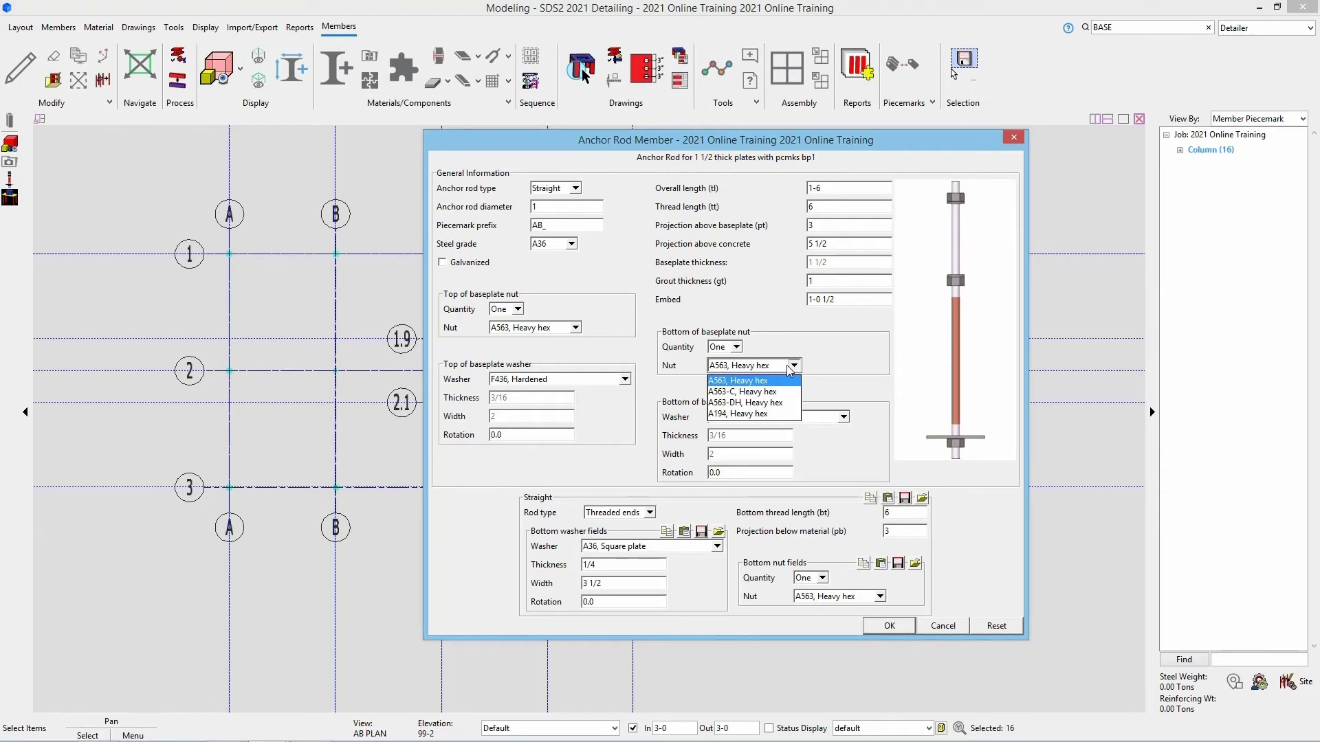
{"action": "left_click", "coordinate": [804, 332]}
{"action": "left_click", "coordinate": [844, 418]}
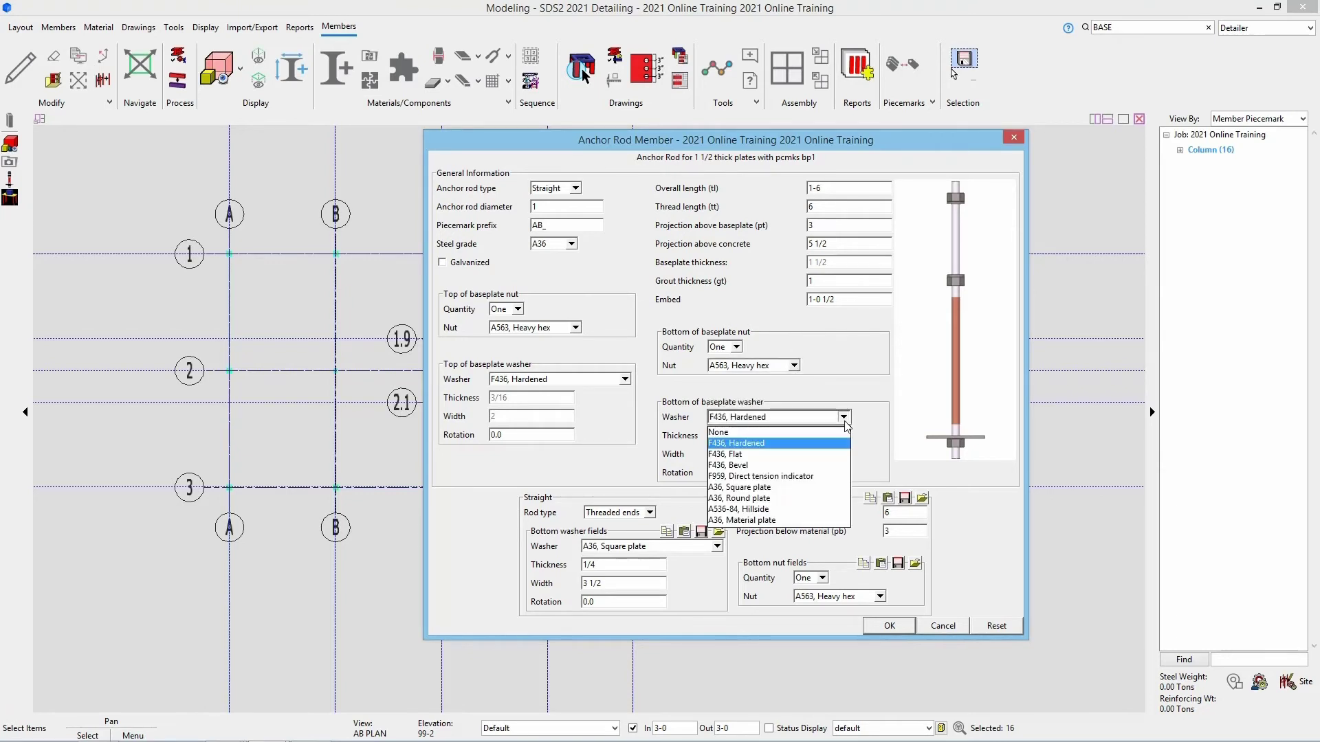
{"action": "left_click", "coordinate": [859, 381]}
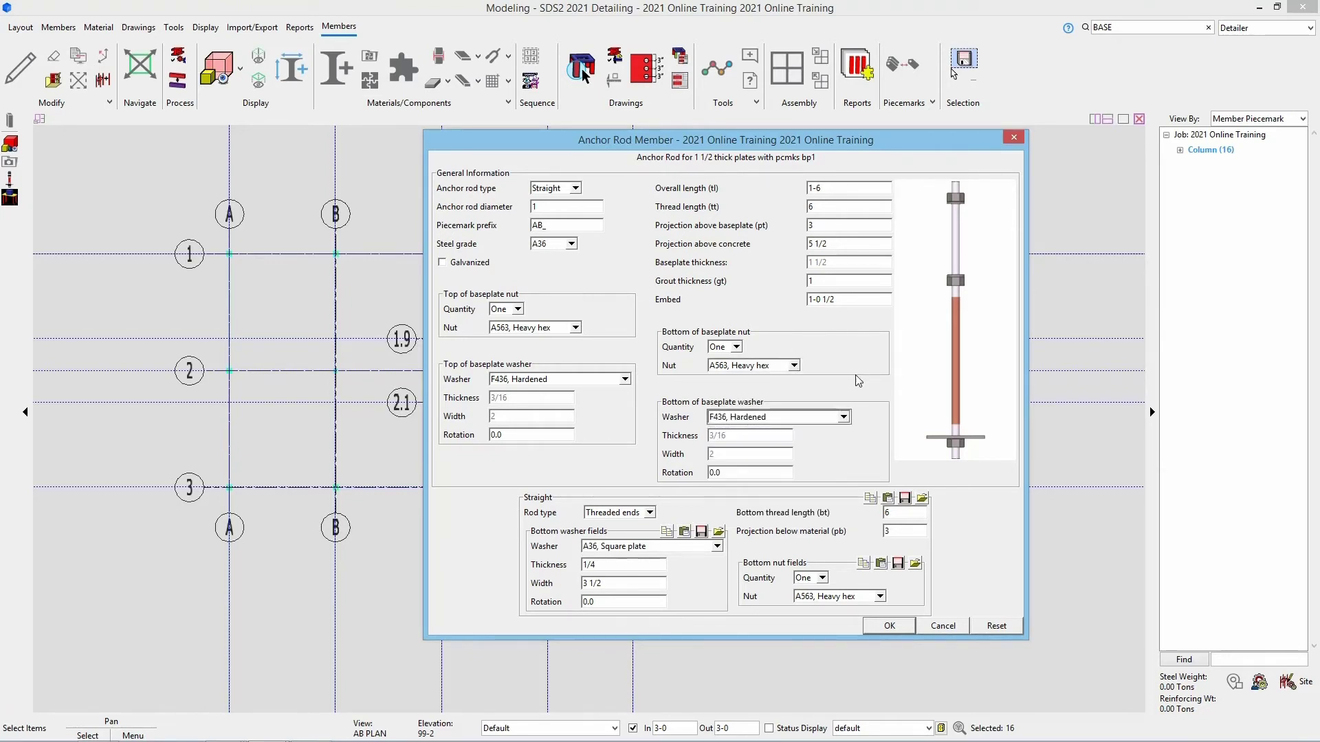
{"action": "left_click", "coordinate": [872, 632]}
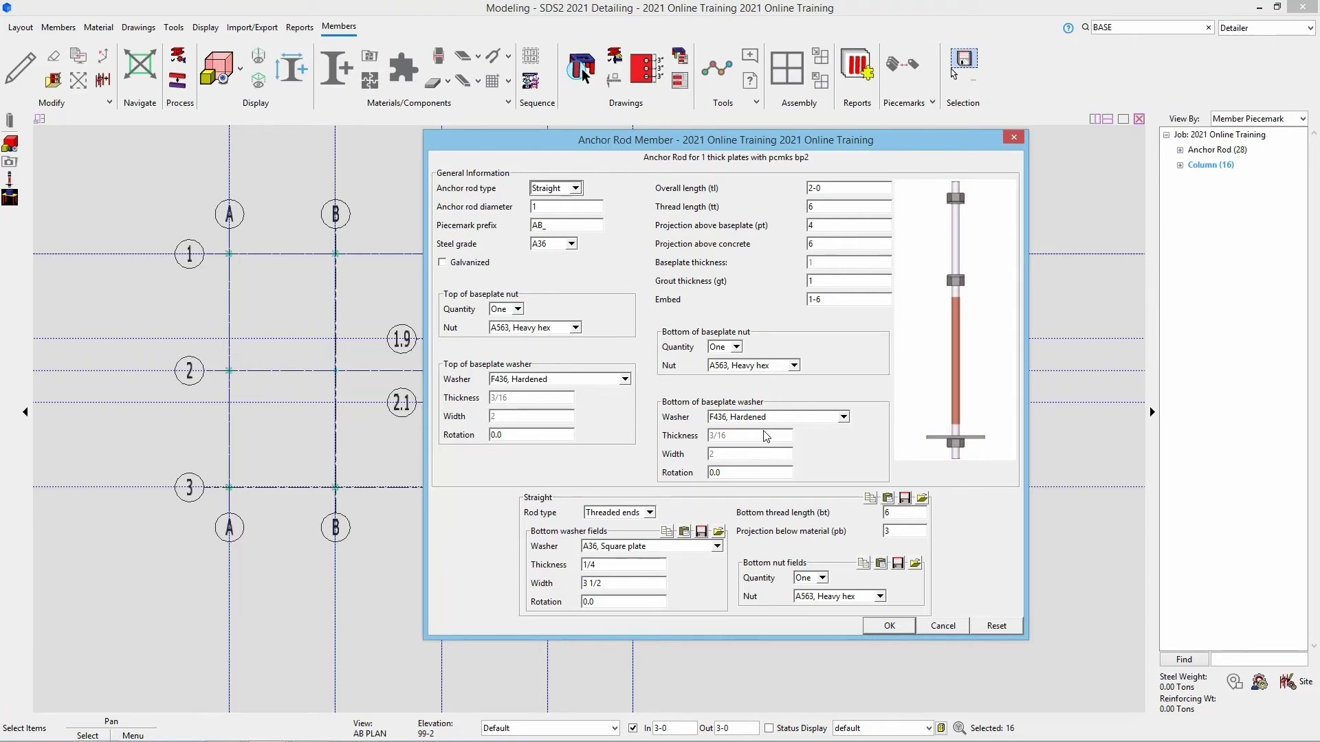
Step: Give the bp2 rods 1-6 length, 3 above baseplate, 5 above concrete and 1-1 embed
{"action": "double_click", "coordinate": [862, 188]}
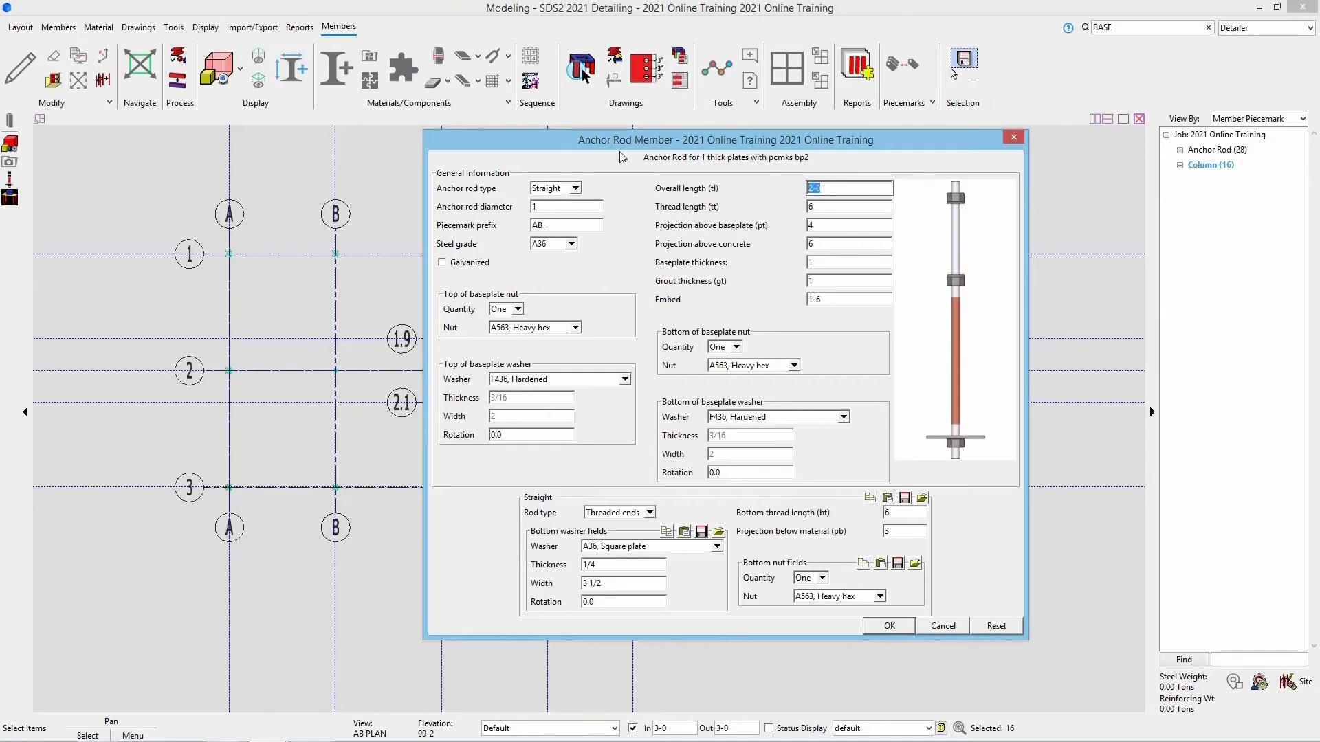
{"action": "type", "text": "1-6"}
{"action": "key", "text": "Tab"}
{"action": "key", "text": "Tab"}
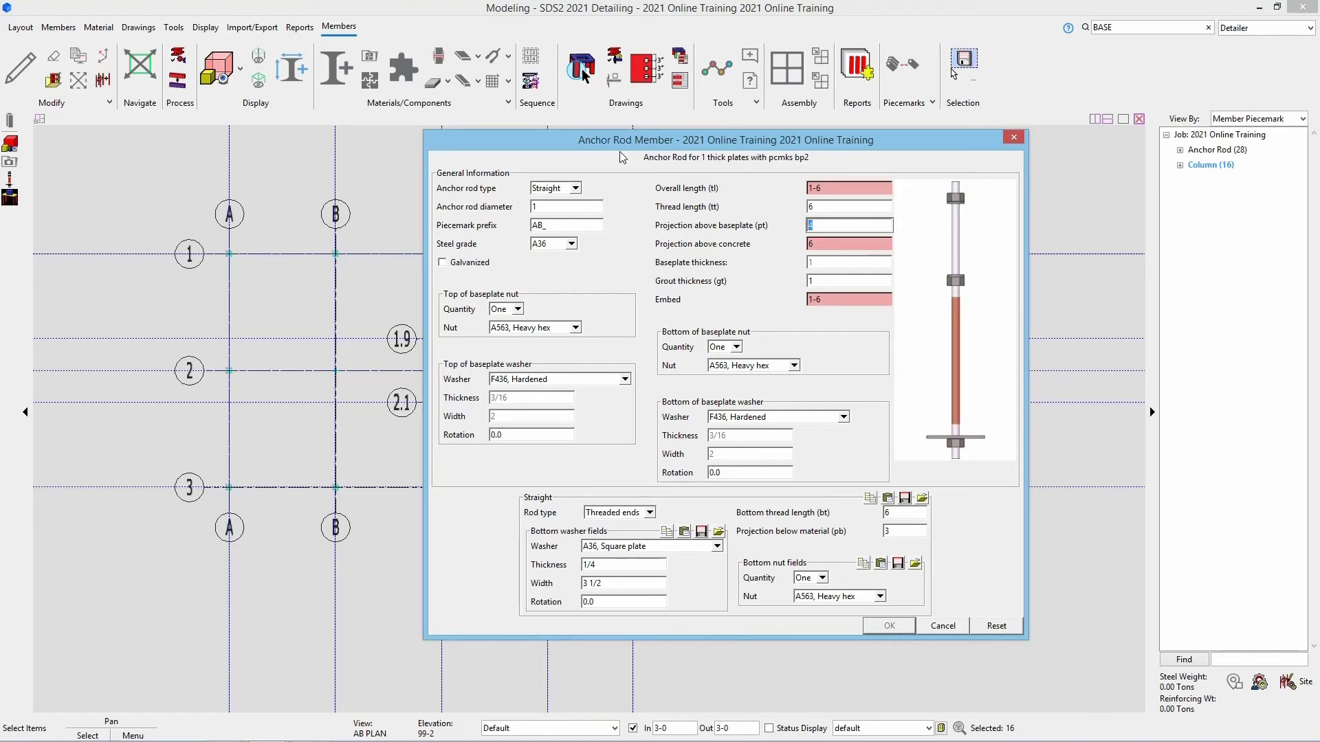
{"action": "type", "text": "3"}
{"action": "key", "text": "Tab"}
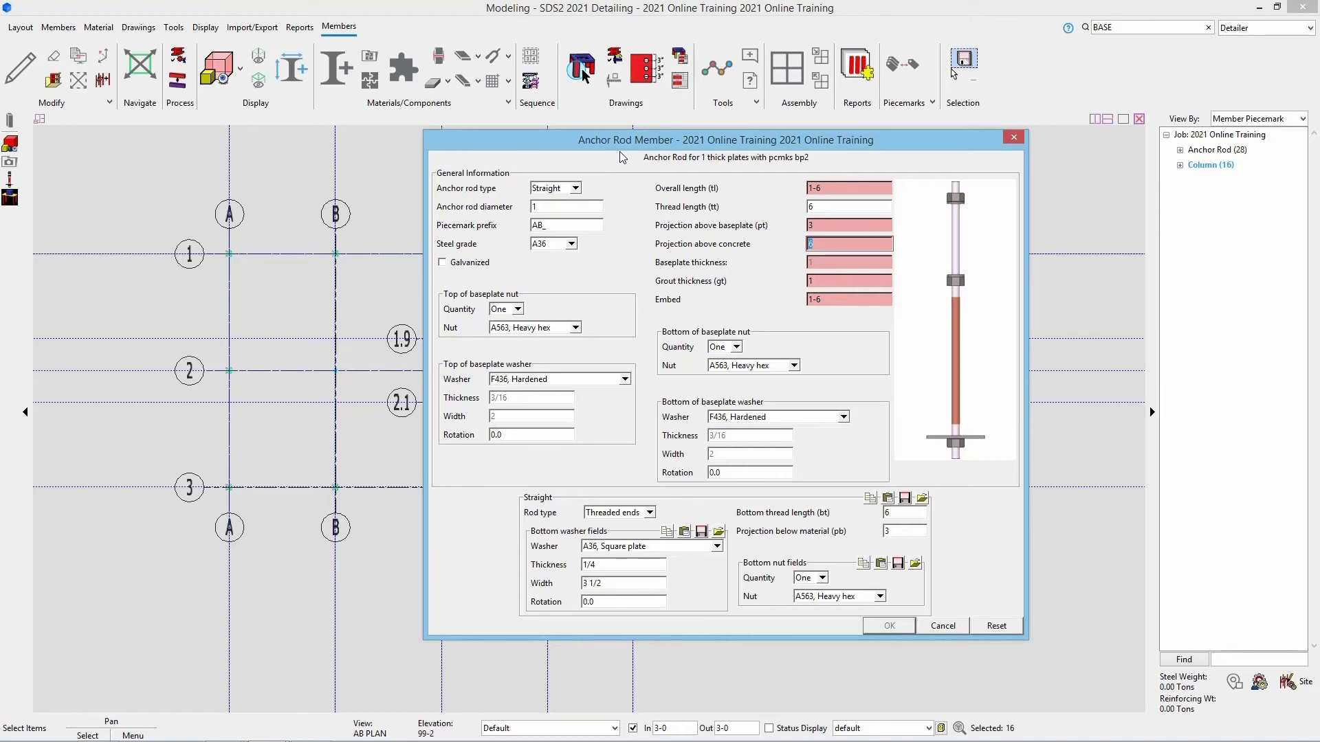
{"action": "type", "text": "5"}
{"action": "key", "text": "Tab"}
{"action": "key", "text": "Tab"}
{"action": "type", "text": "1-"}
{"action": "key", "text": "Tab"}
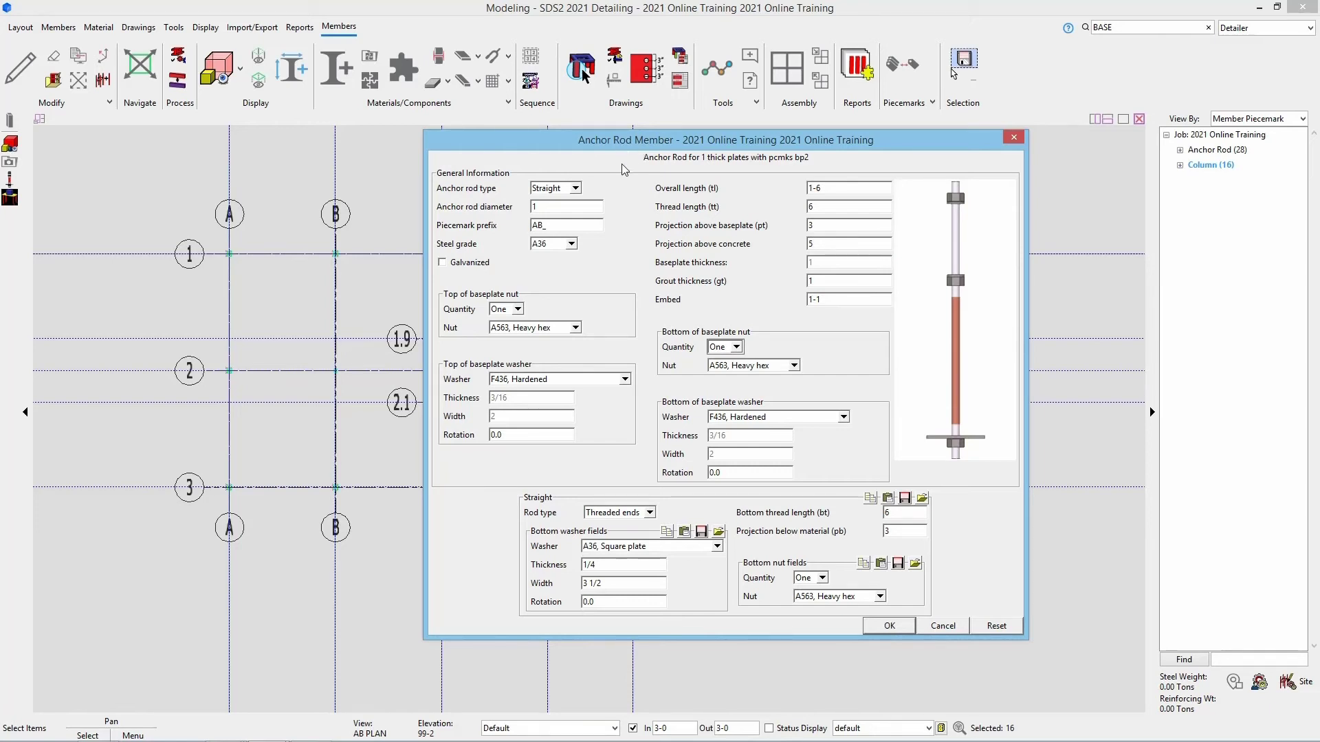
Step: Keep the Straight rod type and accept the bp2 anchor rods
{"action": "left_click", "coordinate": [575, 188]}
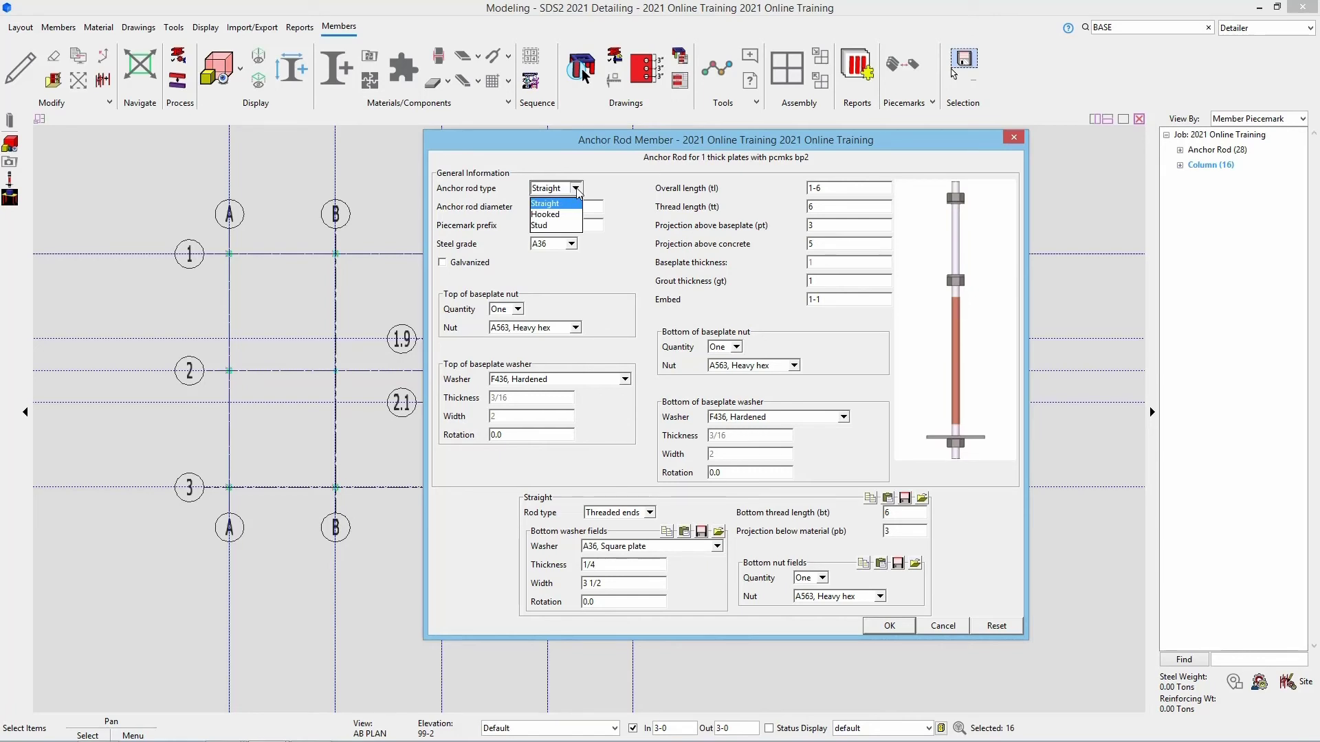
{"action": "left_click", "coordinate": [629, 201]}
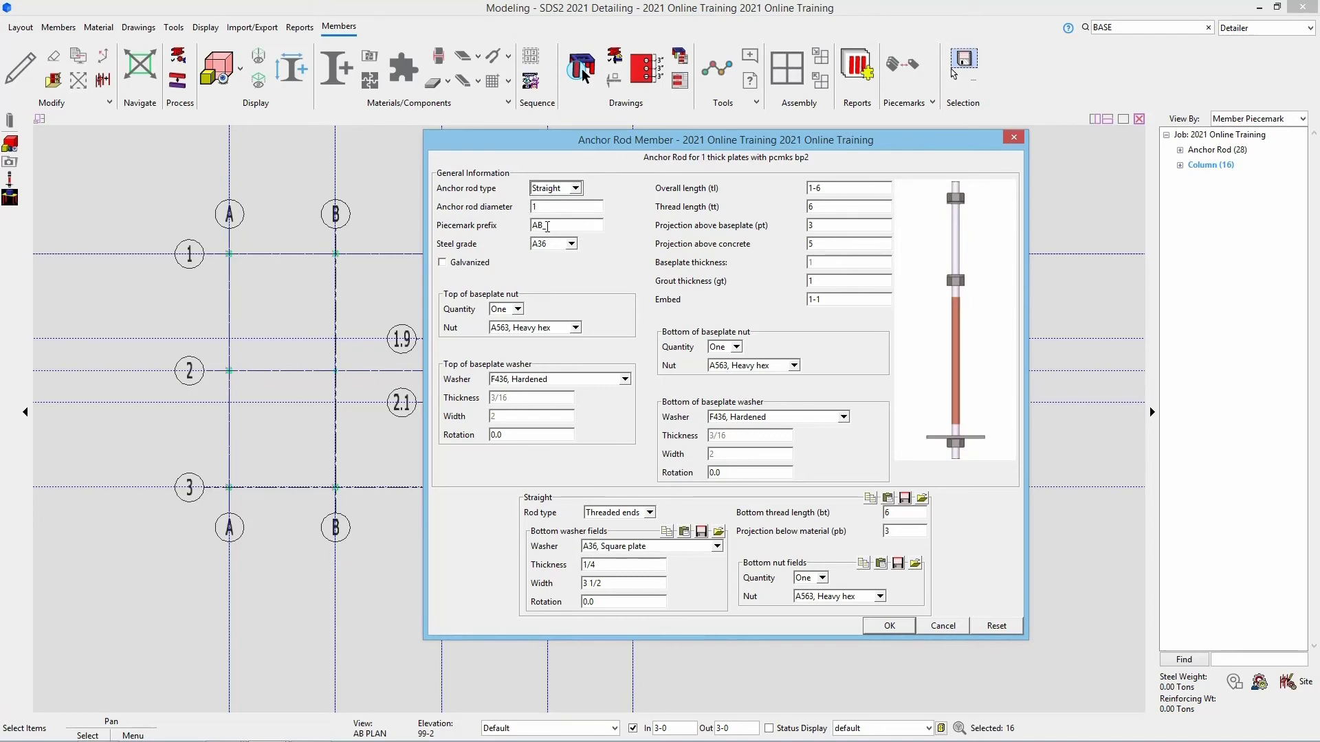
{"action": "left_click", "coordinate": [890, 626]}
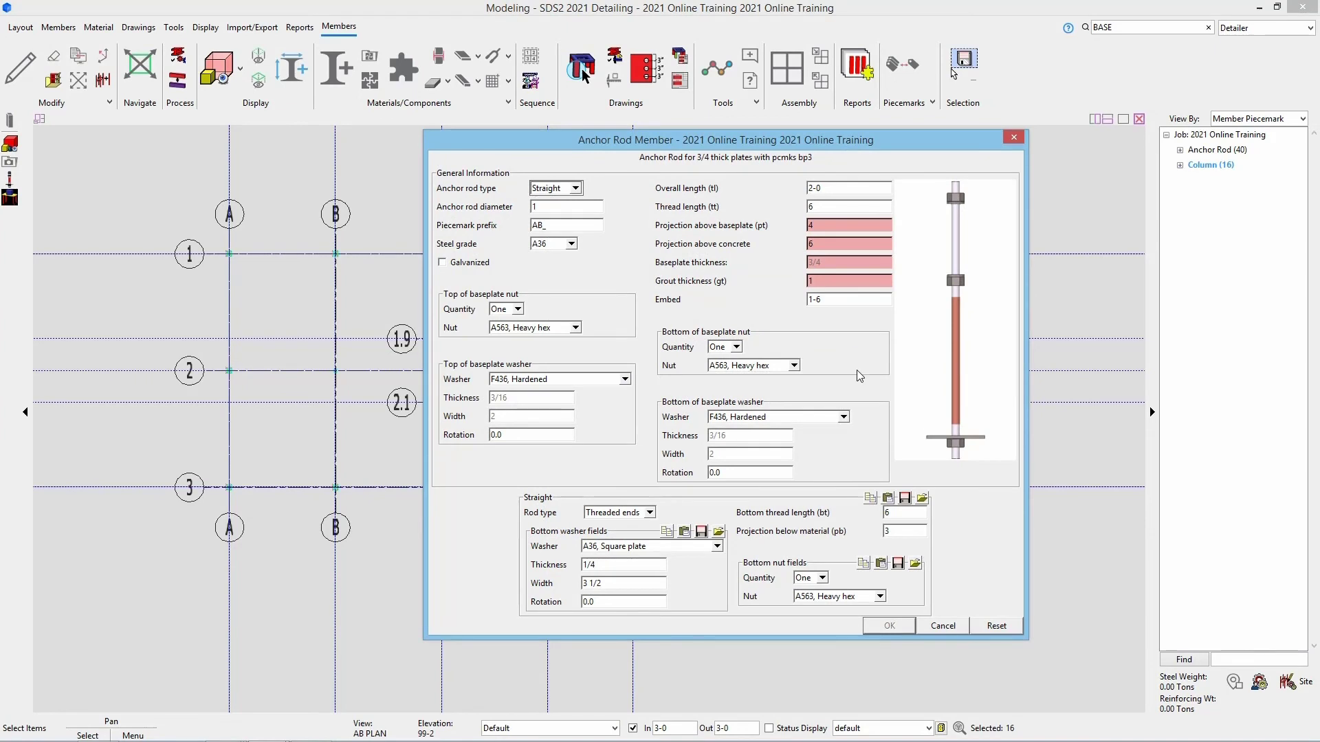
Step: Give the bp3 anchor rods 1-6 overall length, 4 3/4 above concrete and 1-1 1/4 embed, keeping thread 6
{"action": "left_click", "coordinate": [827, 191]}
{"action": "type", "text": "1-6"}
{"action": "key", "text": "Tab"}
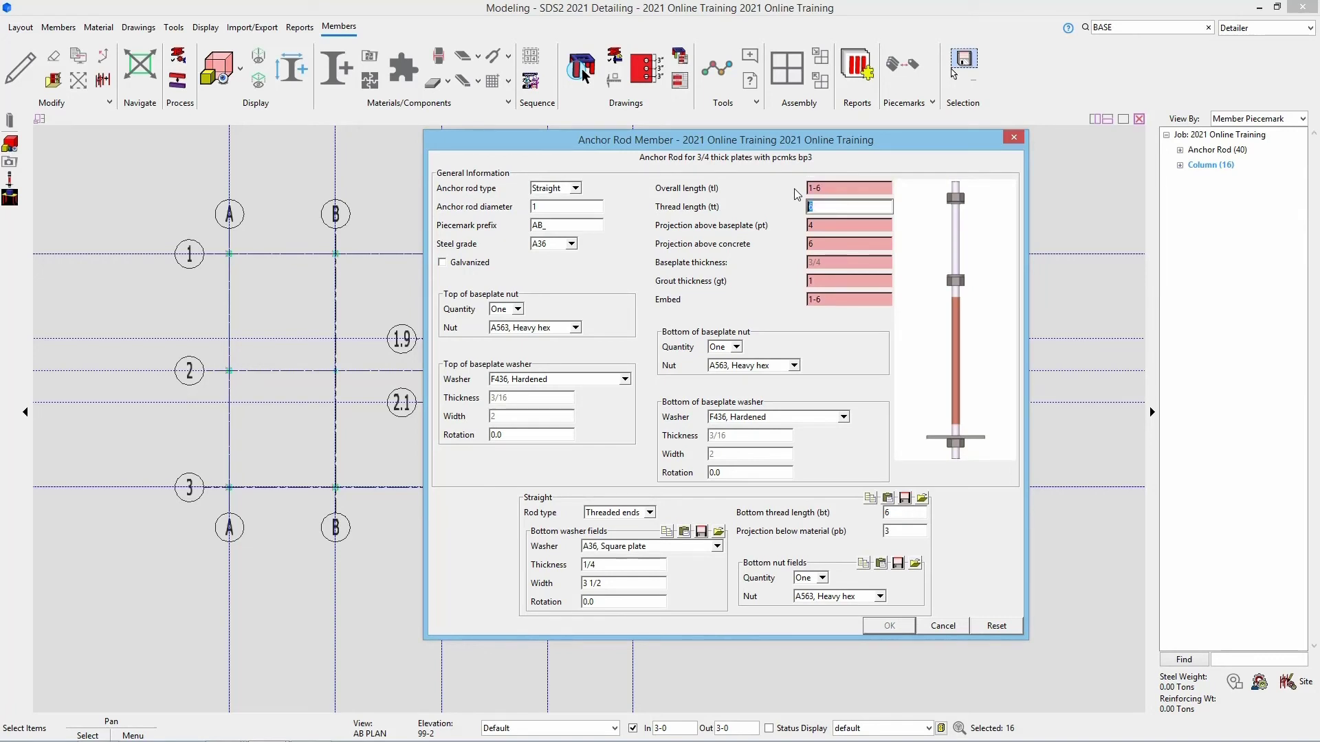
{"action": "key", "text": "Tab"}
{"action": "key", "text": "Tab"}
{"action": "type", "text": "4 3/4"}
{"action": "key", "text": "Tab"}
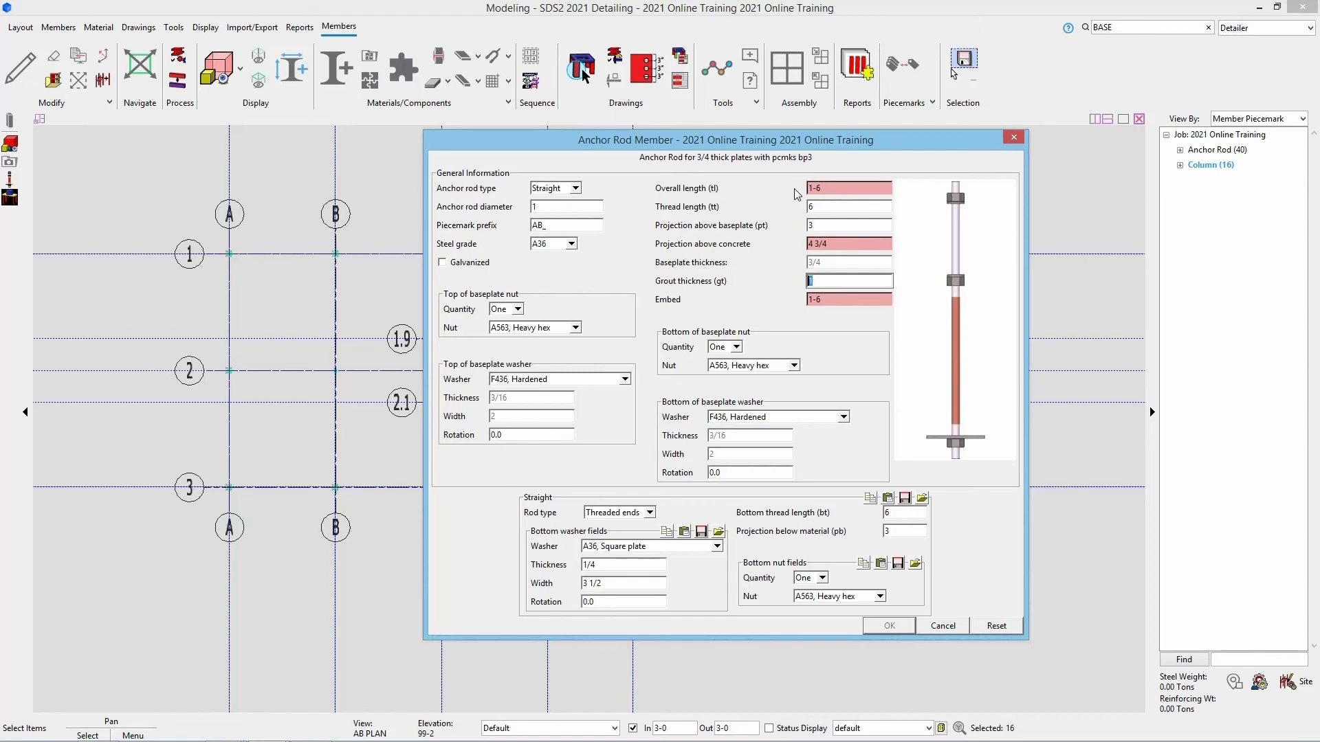
{"action": "key", "text": "Tab"}
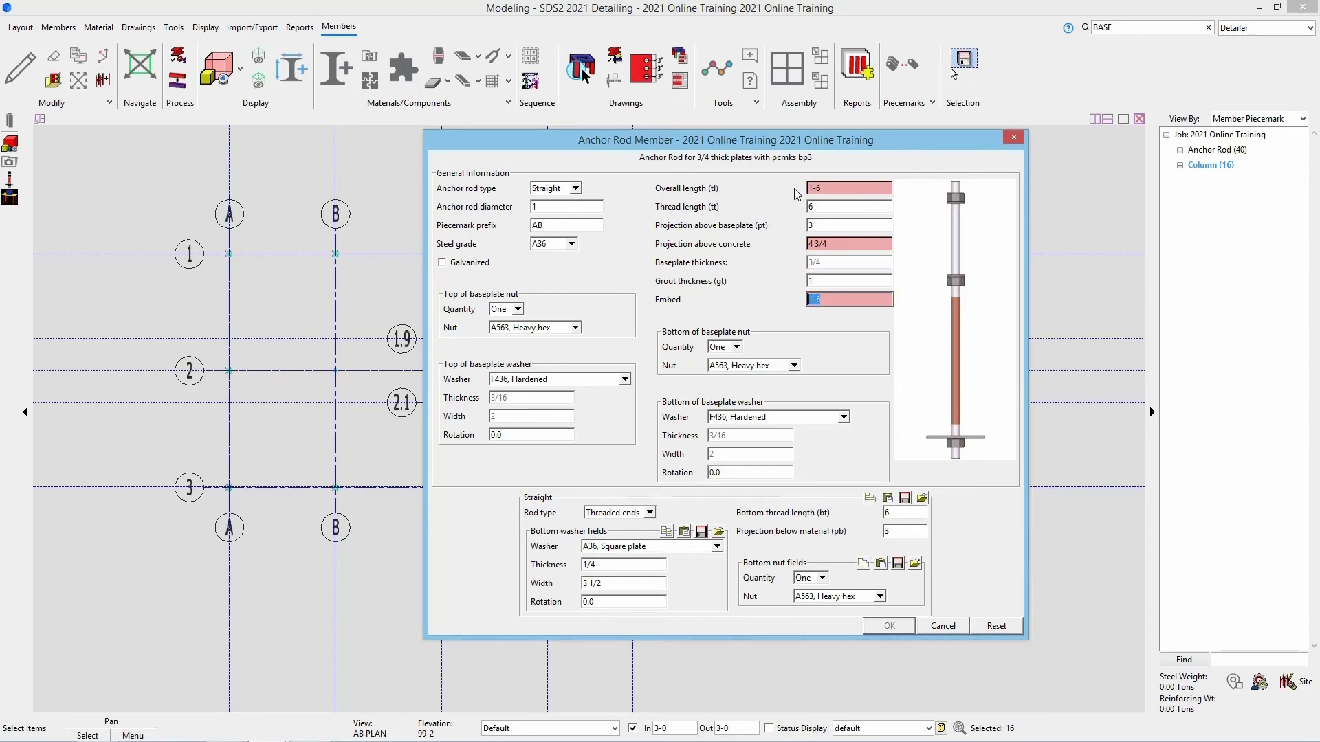
{"action": "type", "text": "1-1 1/4"}
{"action": "key", "text": "Tab"}
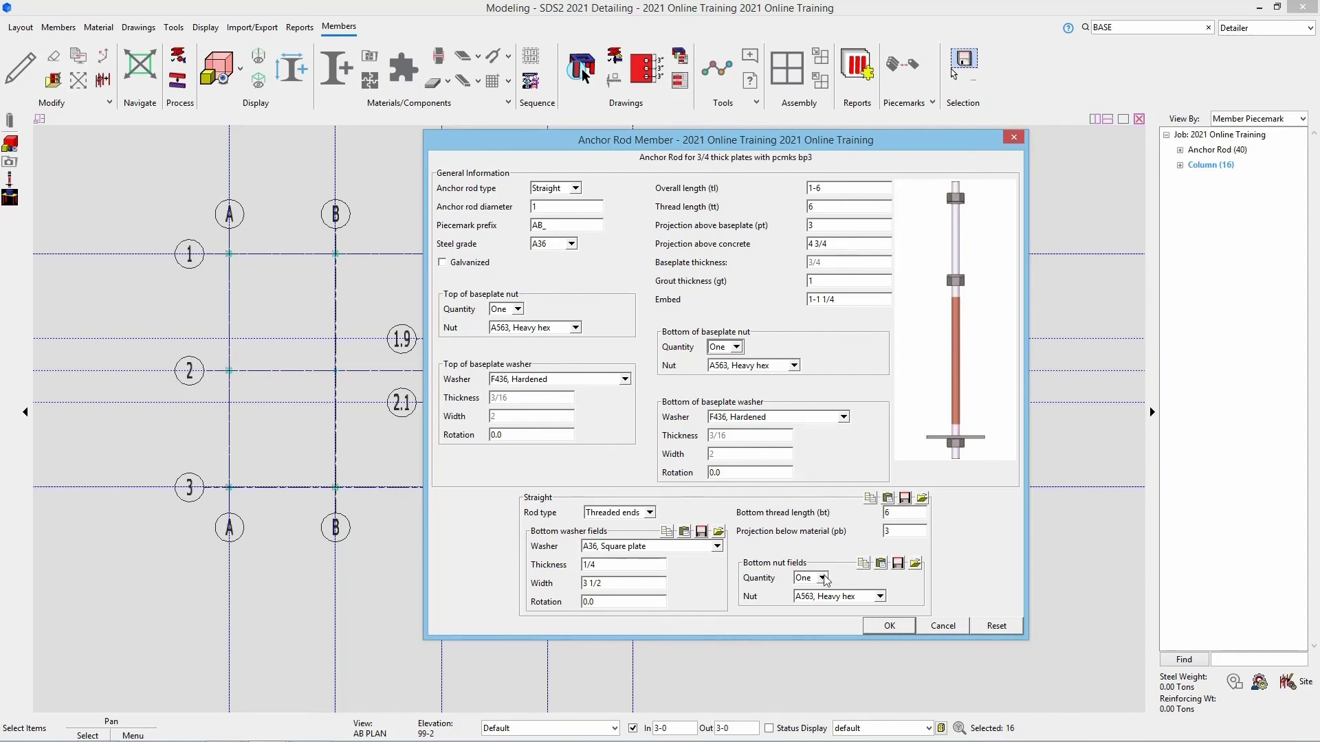
{"action": "left_click", "coordinate": [889, 627]}
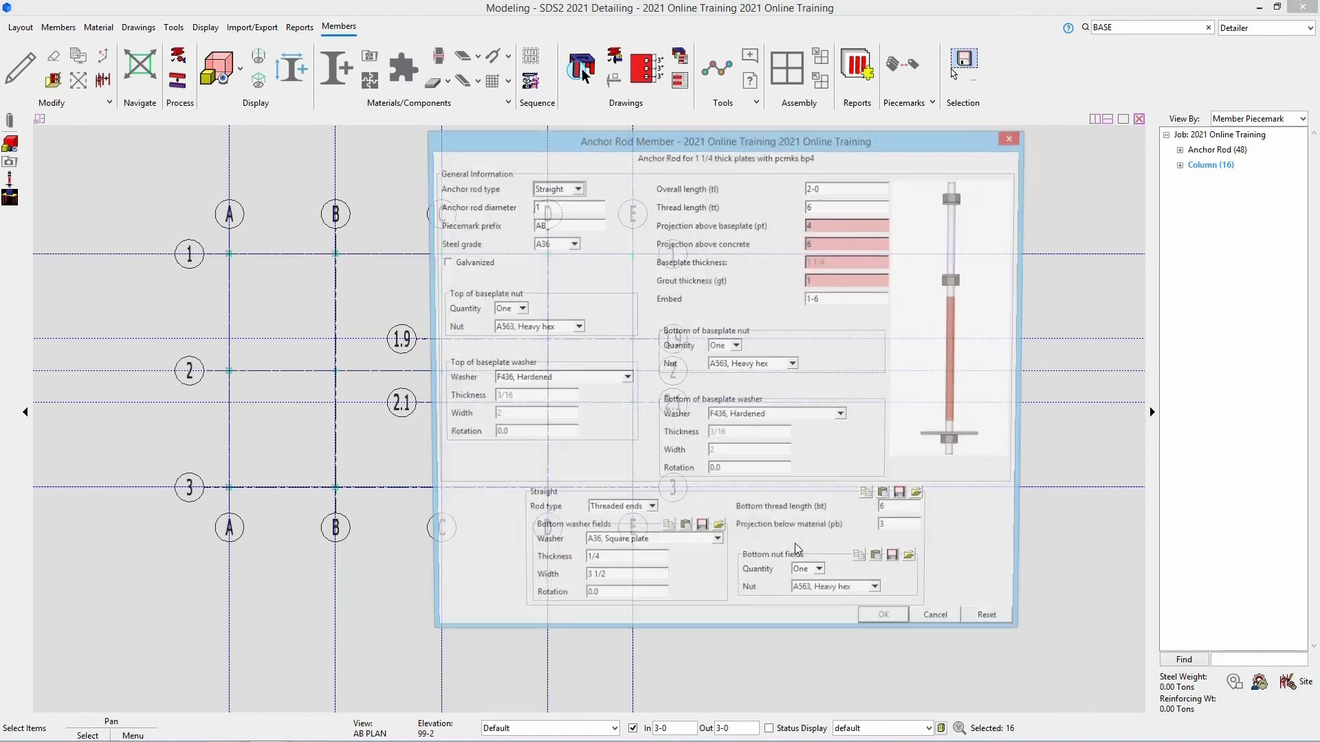
Step: Give the bp4 anchor rods 1-6 length, 3 and 5 1/4 projections, 1-0 3/4 embed, and accept
{"action": "double_click", "coordinate": [844, 187]}
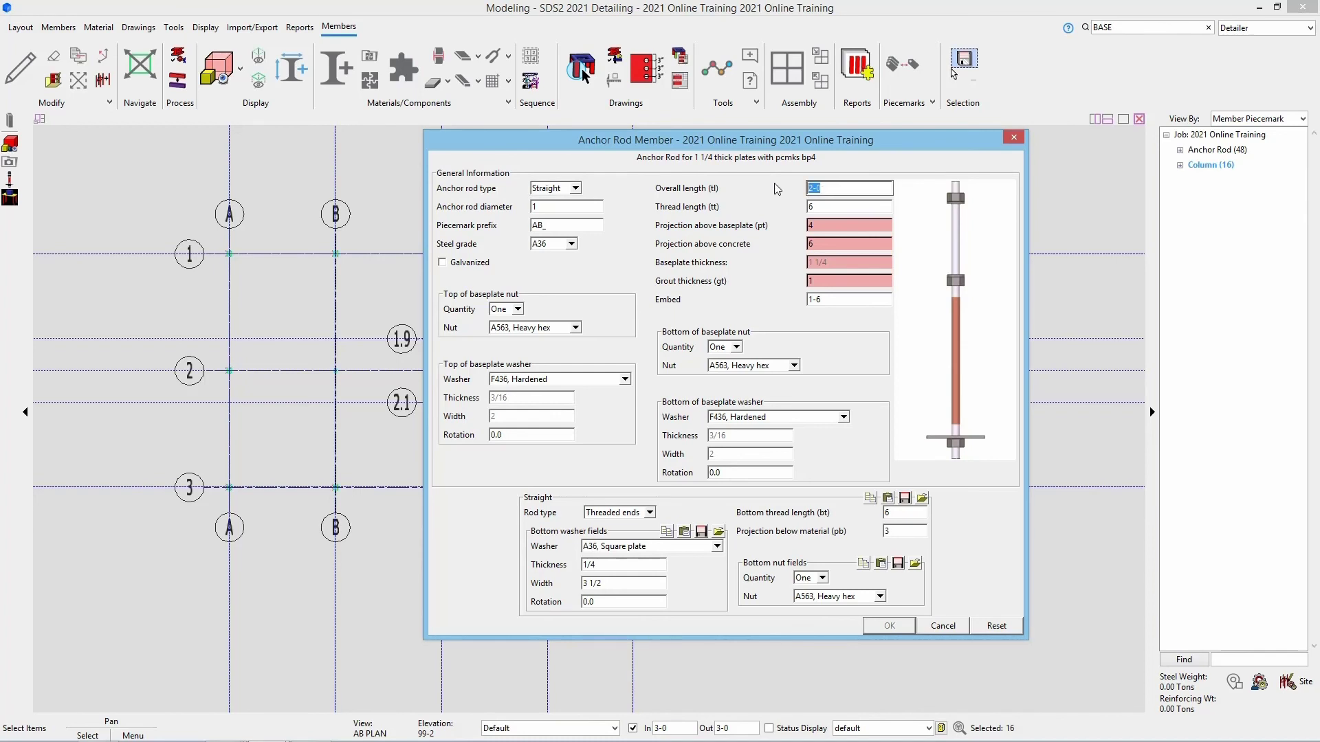
{"action": "type", "text": "1-6"}
{"action": "key", "text": "Tab"}
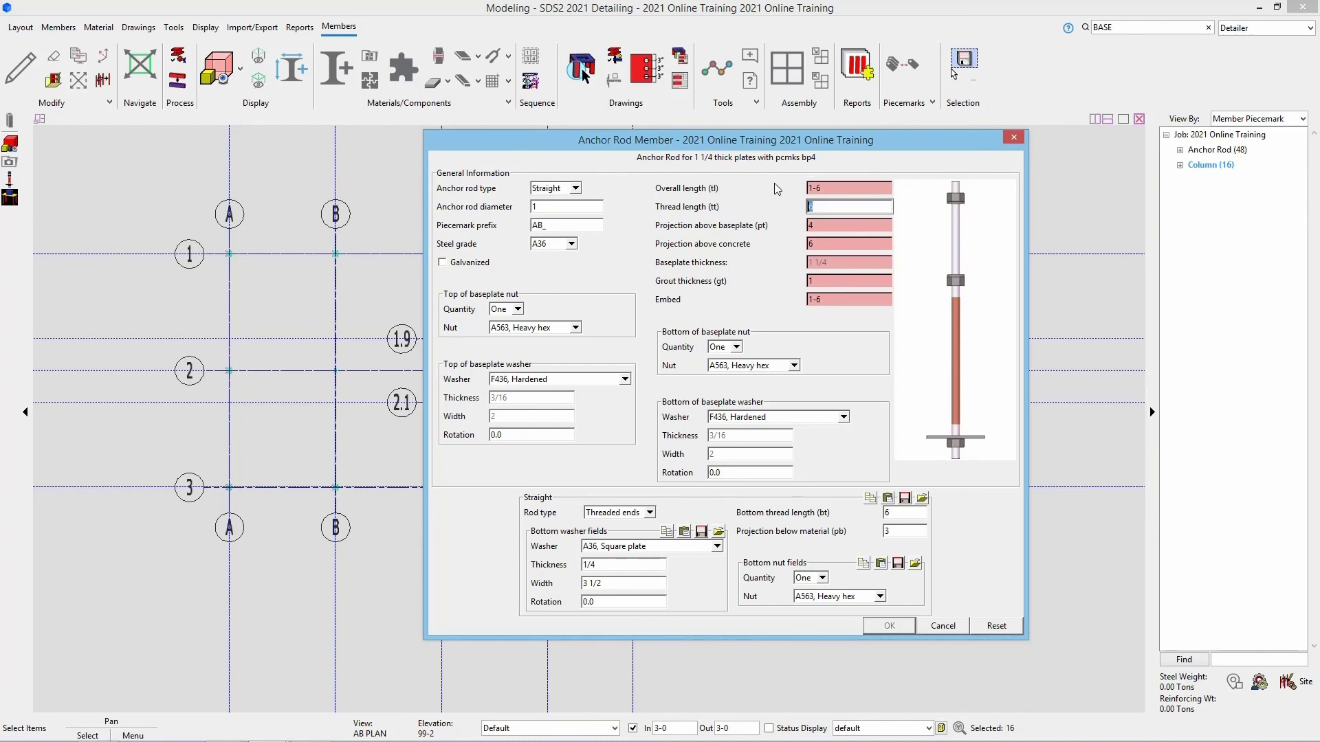
{"action": "key", "text": "Tab"}
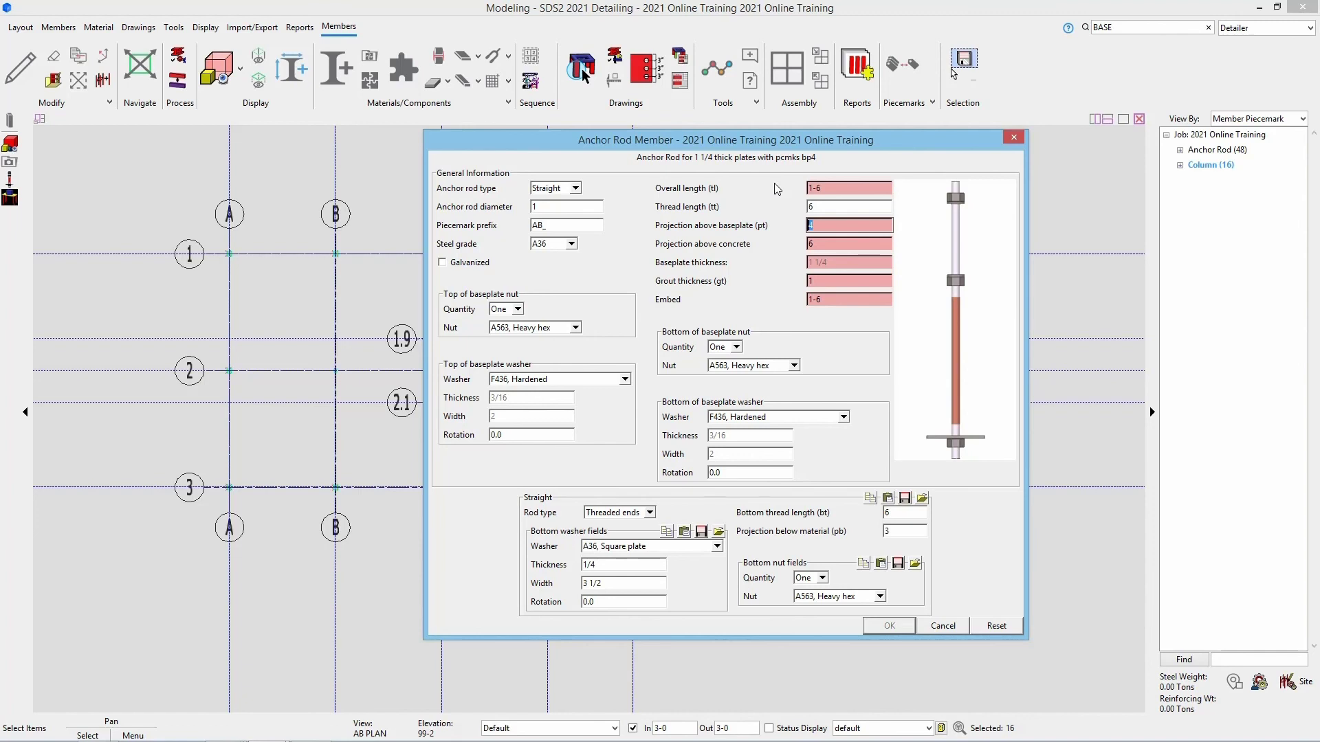
{"action": "type", "text": "3"}
{"action": "key", "text": "Tab"}
{"action": "type", "text": "5 1/"}
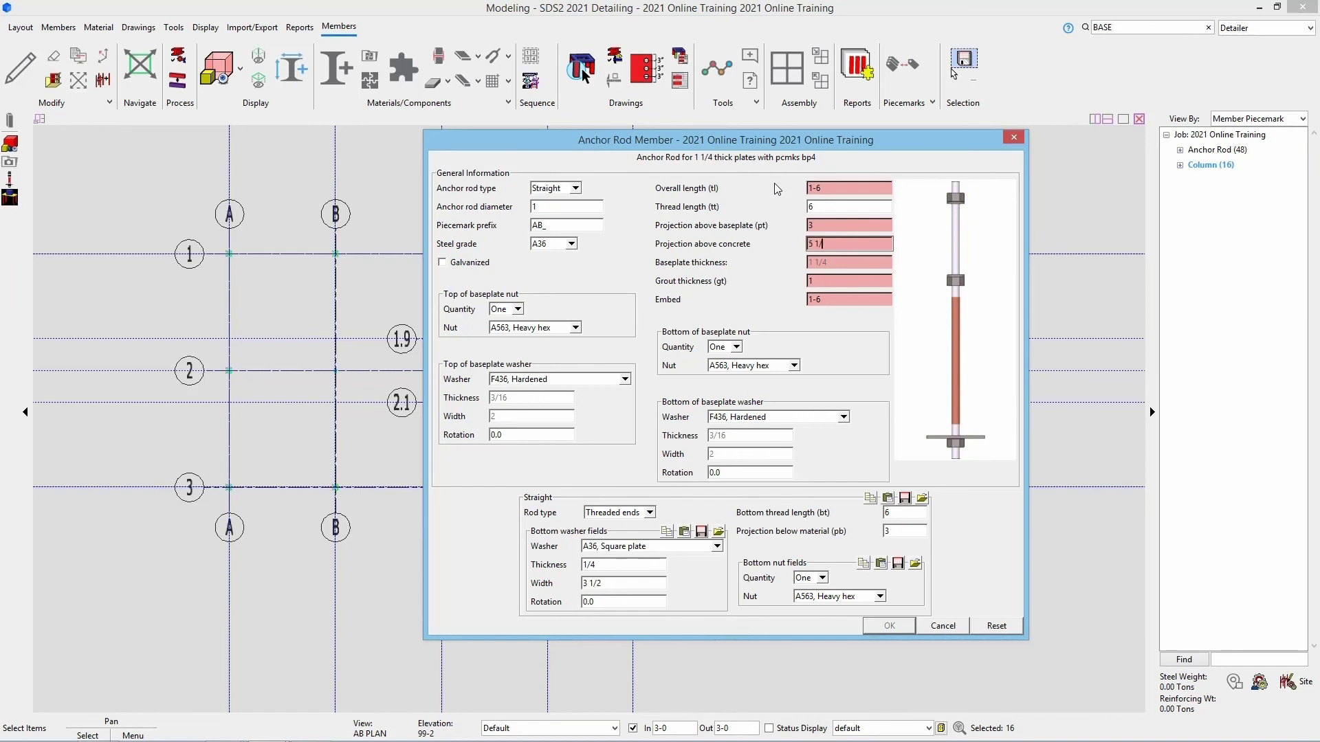
{"action": "type", "text": "4"}
{"action": "key", "text": "Tab"}
{"action": "key", "text": "Tab"}
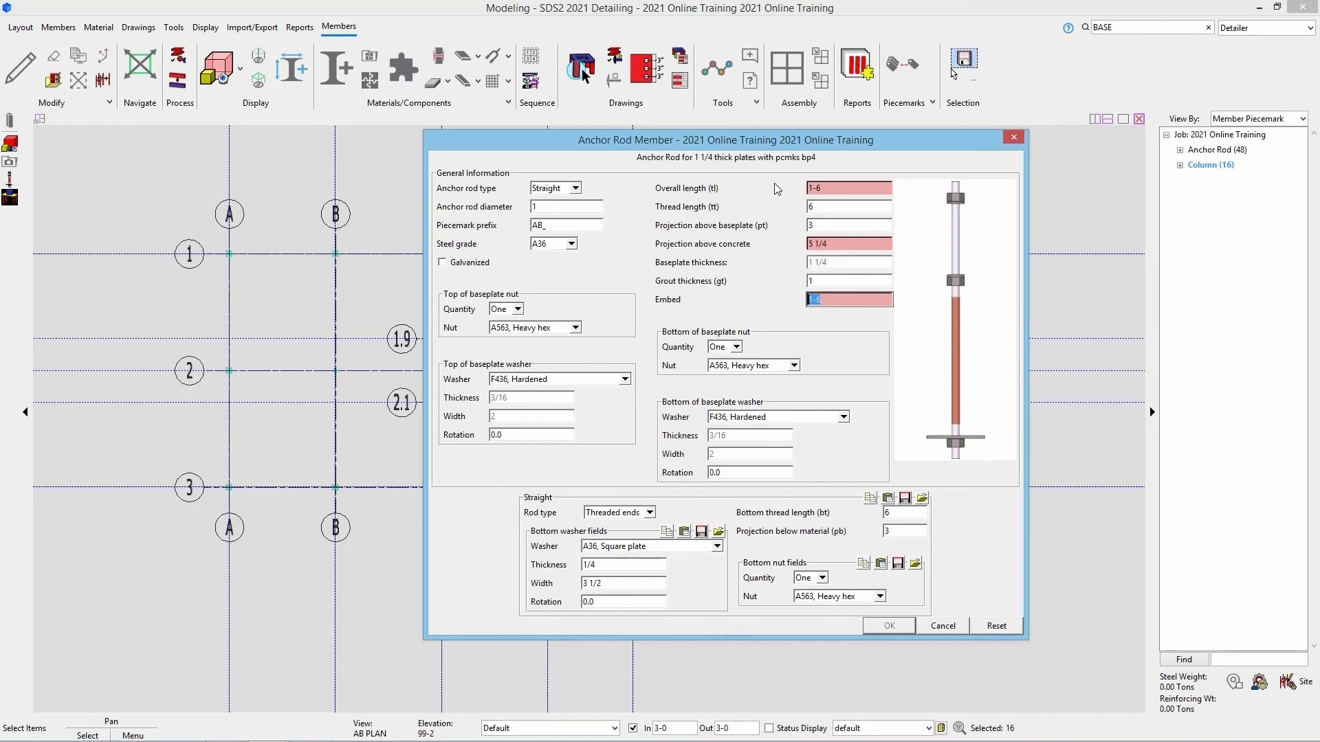
{"action": "type", "text": "1-0 3/4"}
{"action": "key", "text": "Tab"}
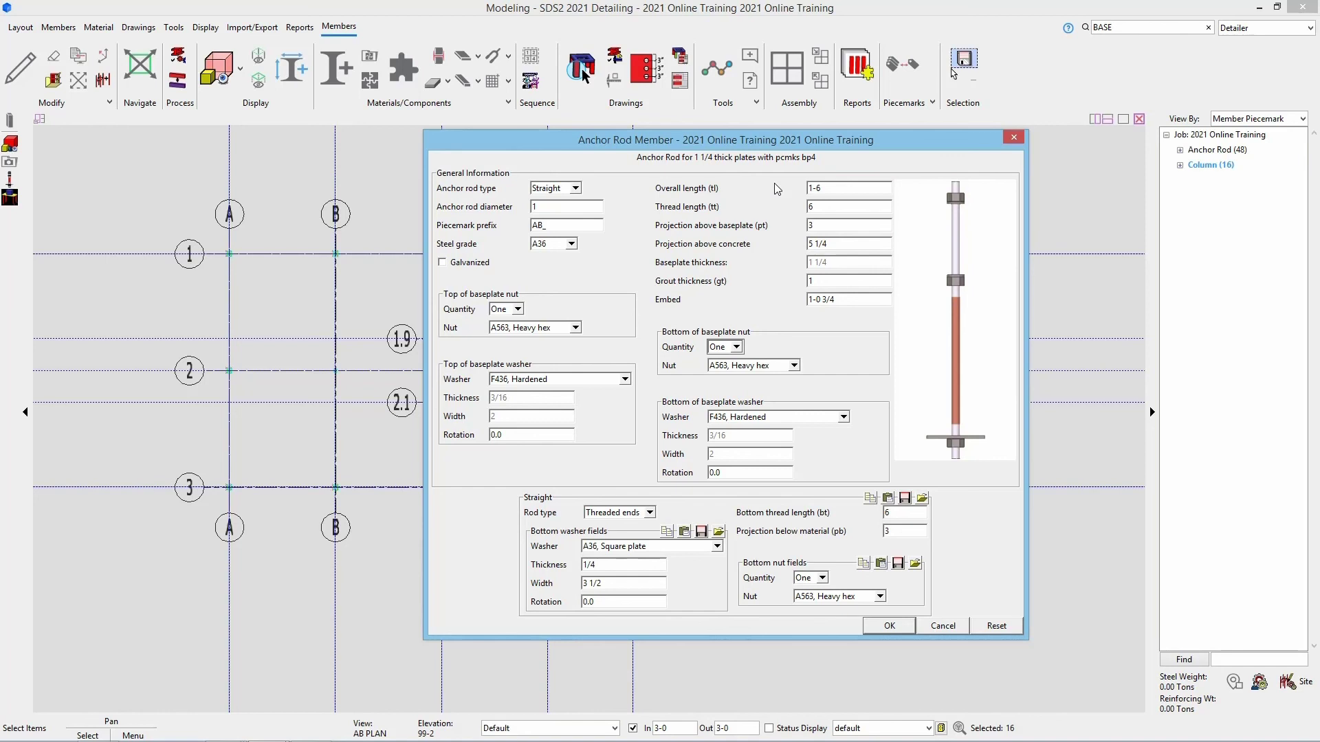
{"action": "left_click", "coordinate": [883, 625]}
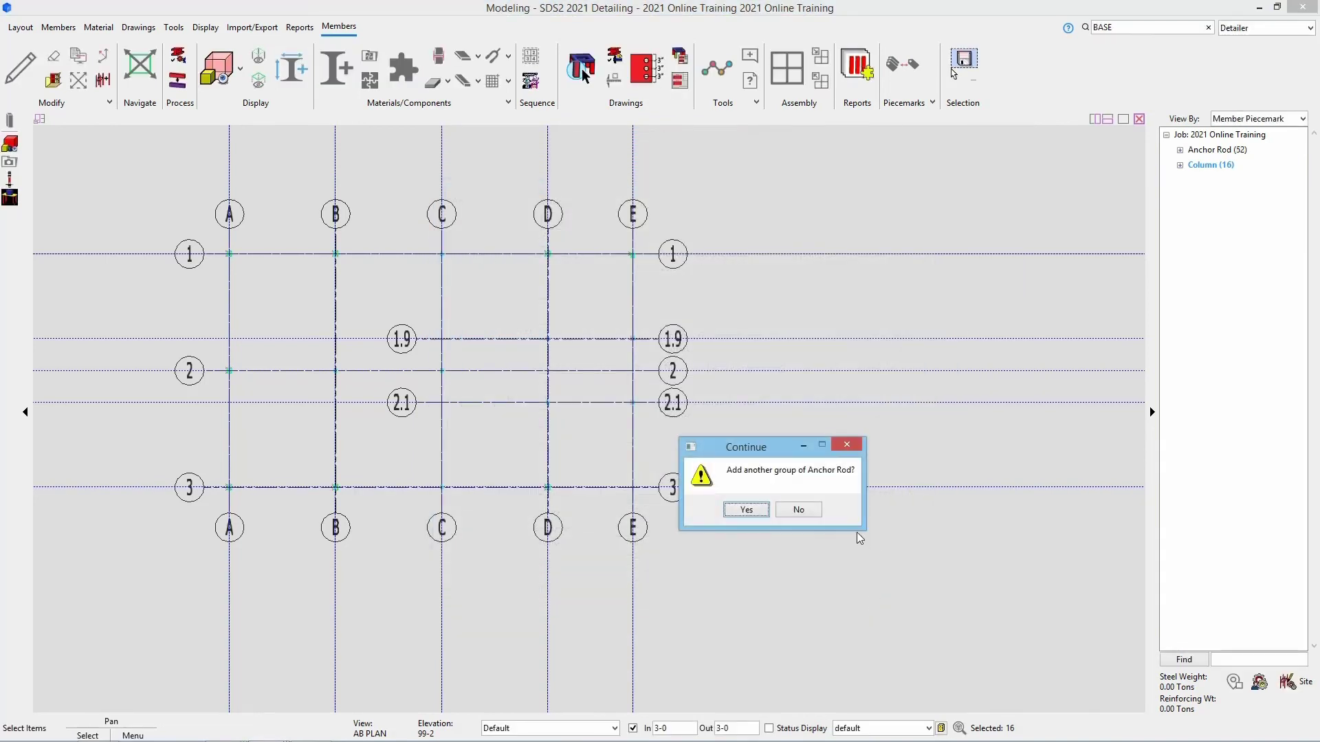